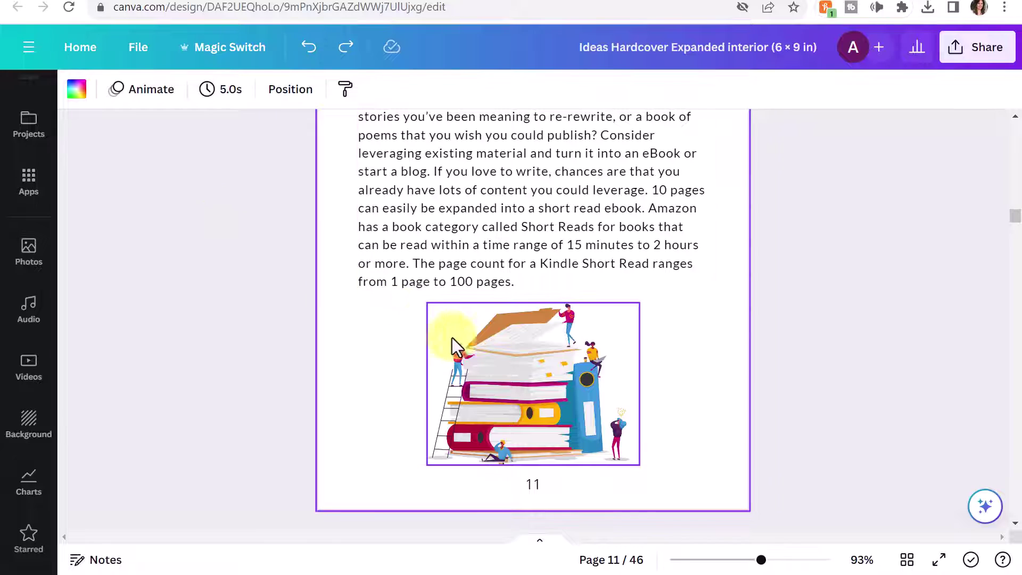
Step: Apply the Classic duotone to the page 11 book-stack illustration and close the editing panel
{"action": "left_click", "coordinate": [558, 376]}
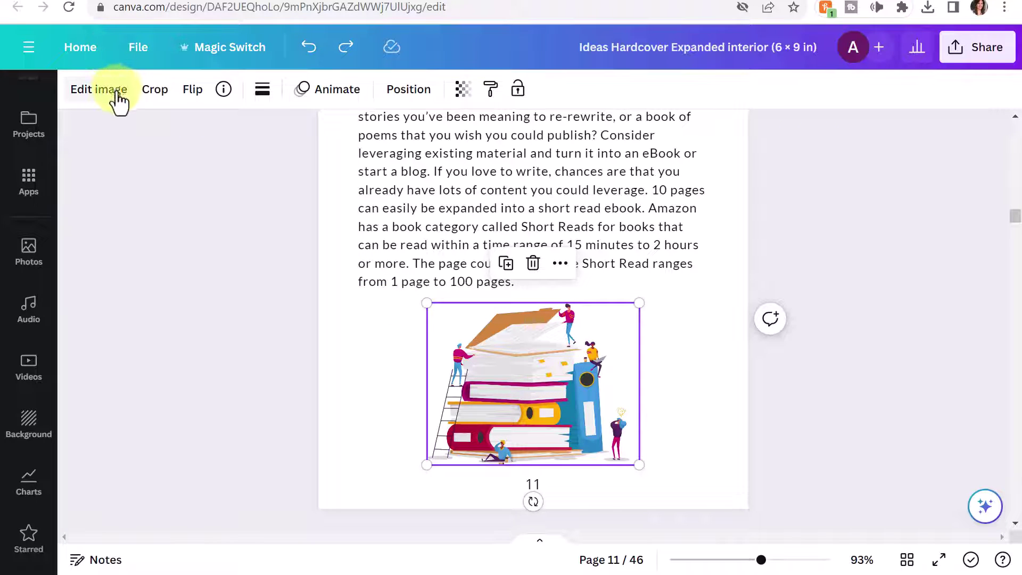
{"action": "left_click", "coordinate": [100, 90]}
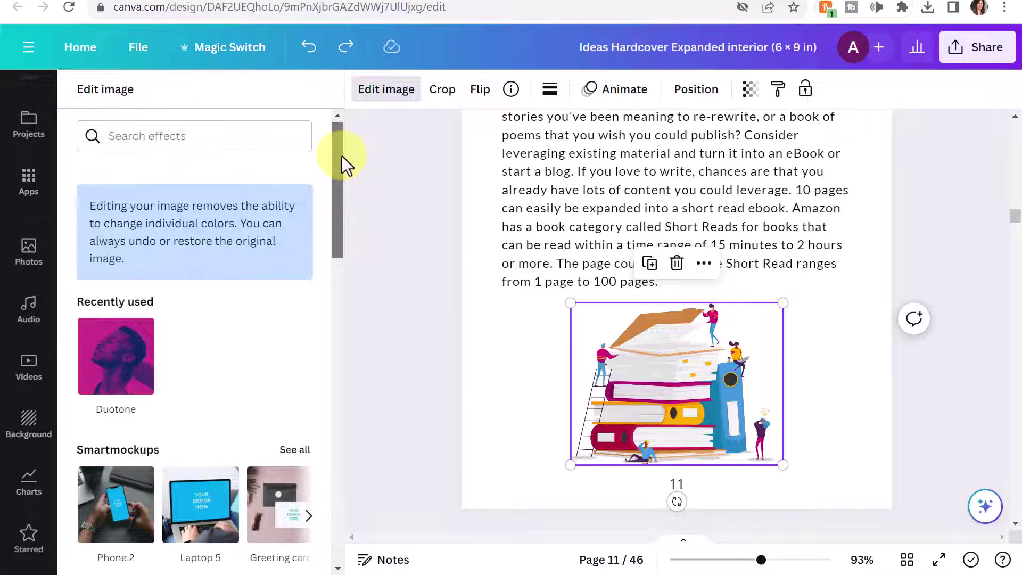
{"action": "left_click_drag", "start_coordinate": [342, 155], "coordinate": [373, 283]}
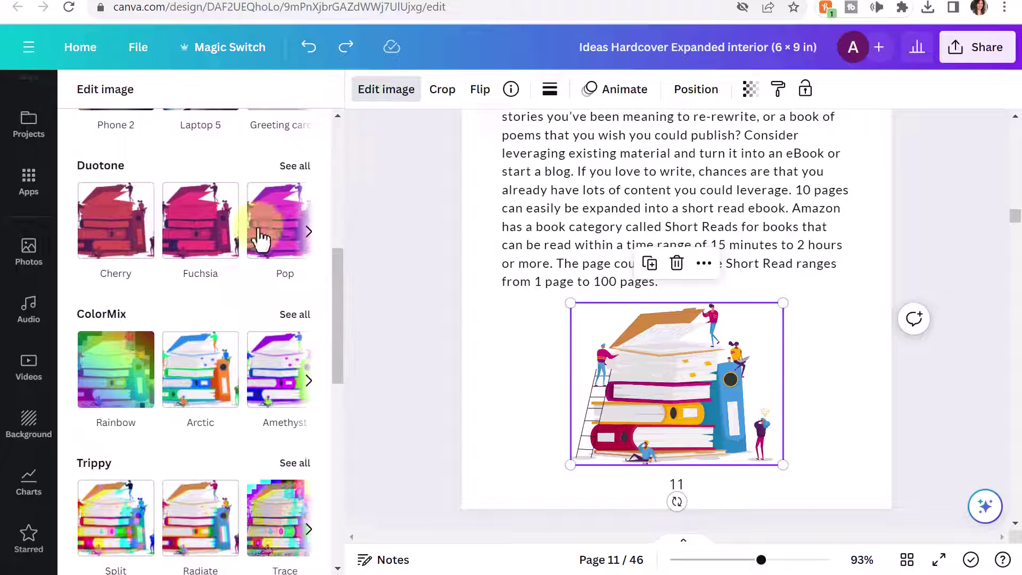
{"action": "left_click", "coordinate": [293, 166]}
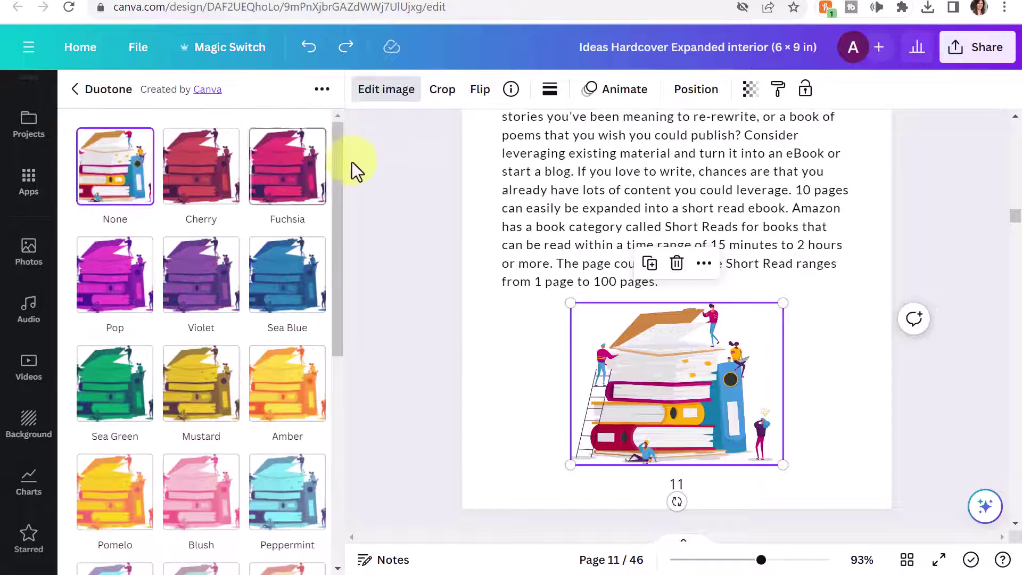
{"action": "left_click_drag", "start_coordinate": [337, 136], "coordinate": [365, 408]}
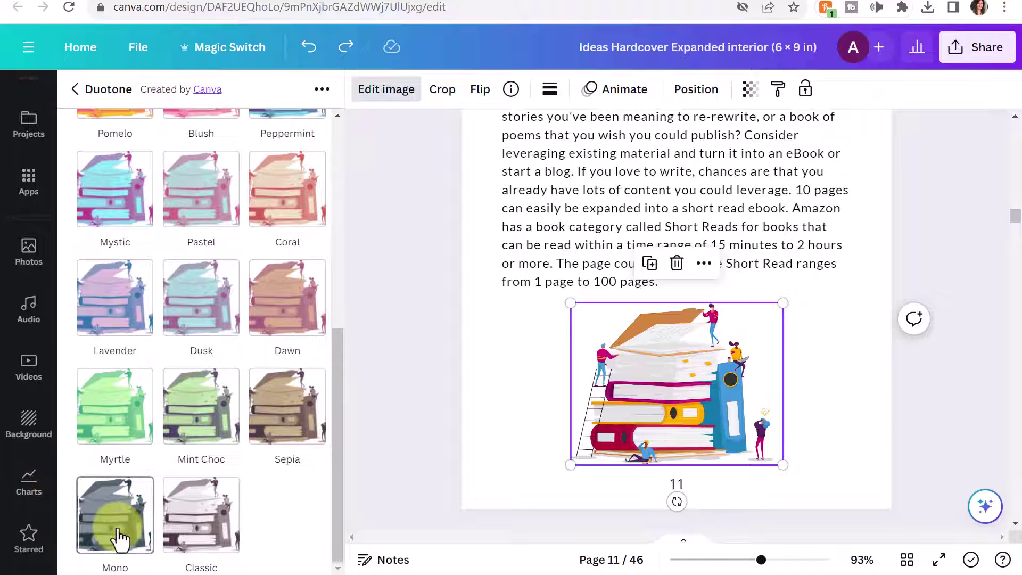
{"action": "left_click", "coordinate": [201, 513]}
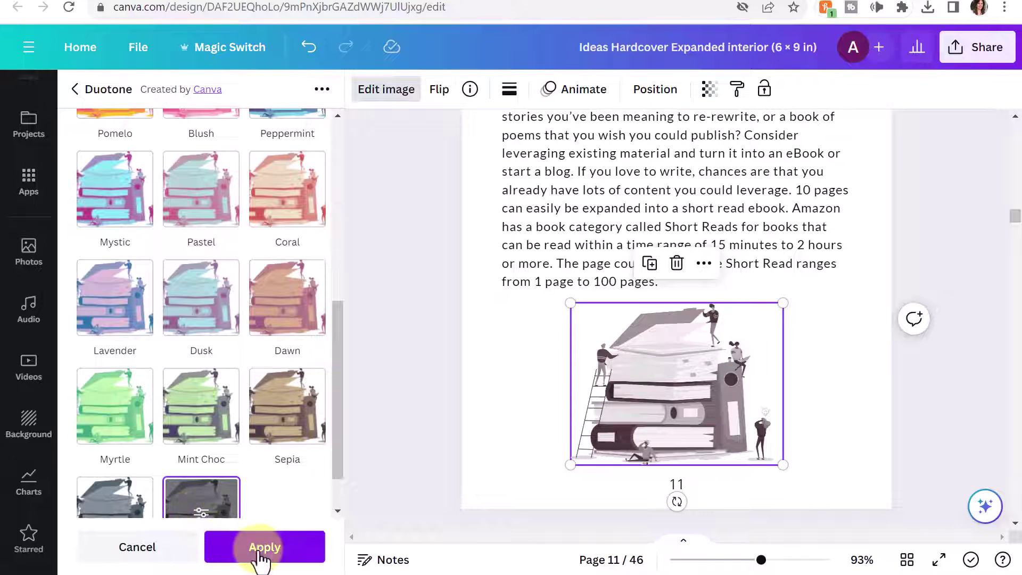
{"action": "left_click", "coordinate": [278, 554]}
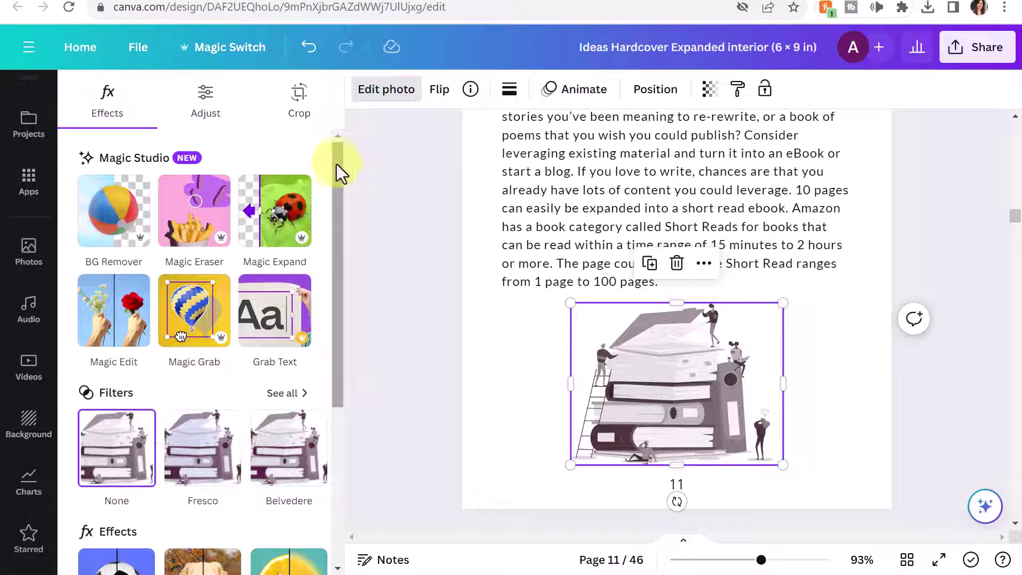
{"action": "left_click_drag", "start_coordinate": [338, 164], "coordinate": [408, 316]}
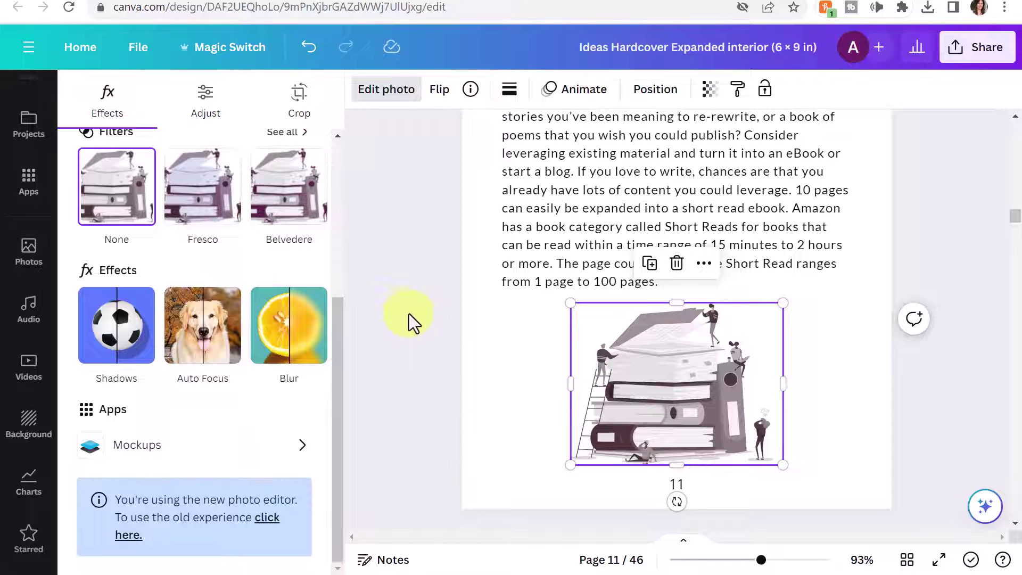
{"action": "left_click", "coordinate": [427, 194]}
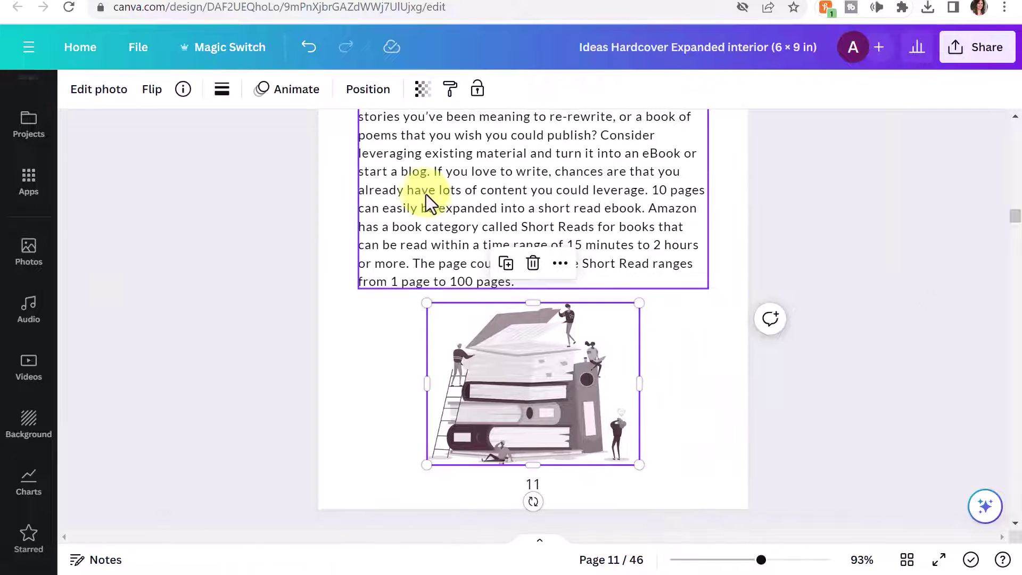
Step: Deselect the grey page 11 illustration and scroll to page 13
{"action": "left_click", "coordinate": [861, 195]}
{"action": "scroll", "coordinate": [857, 193], "scroll_direction": "down", "scroll_amount": 10}
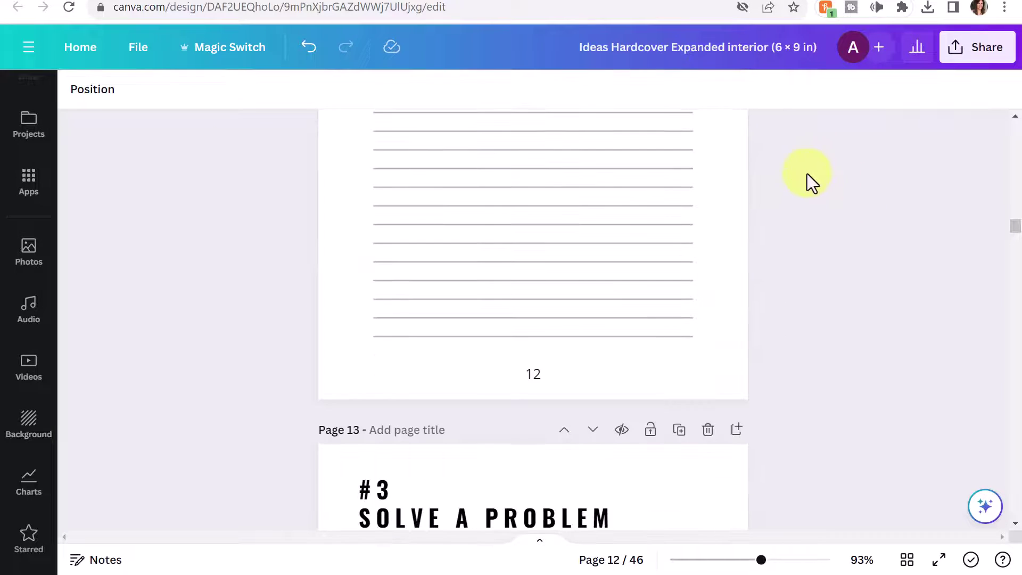
{"action": "scroll", "coordinate": [825, 183], "scroll_direction": "down", "scroll_amount": 7}
{"action": "scroll", "coordinate": [768, 220], "scroll_direction": "up", "scroll_amount": 3}
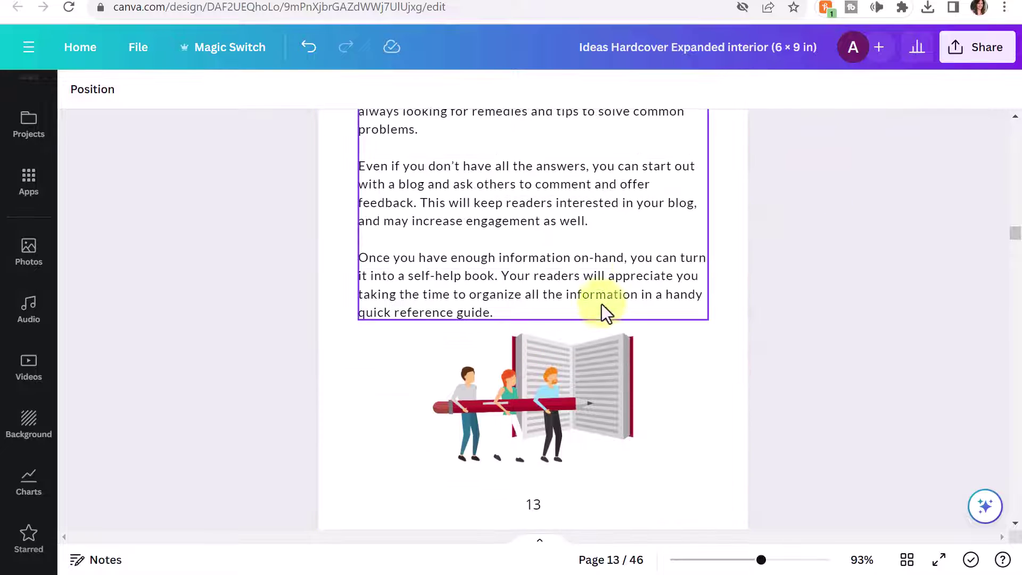
Step: Give the page 13 pencil-carrying illustration the Classic duotone effect
{"action": "left_click", "coordinate": [544, 387]}
{"action": "left_click", "coordinate": [103, 93]}
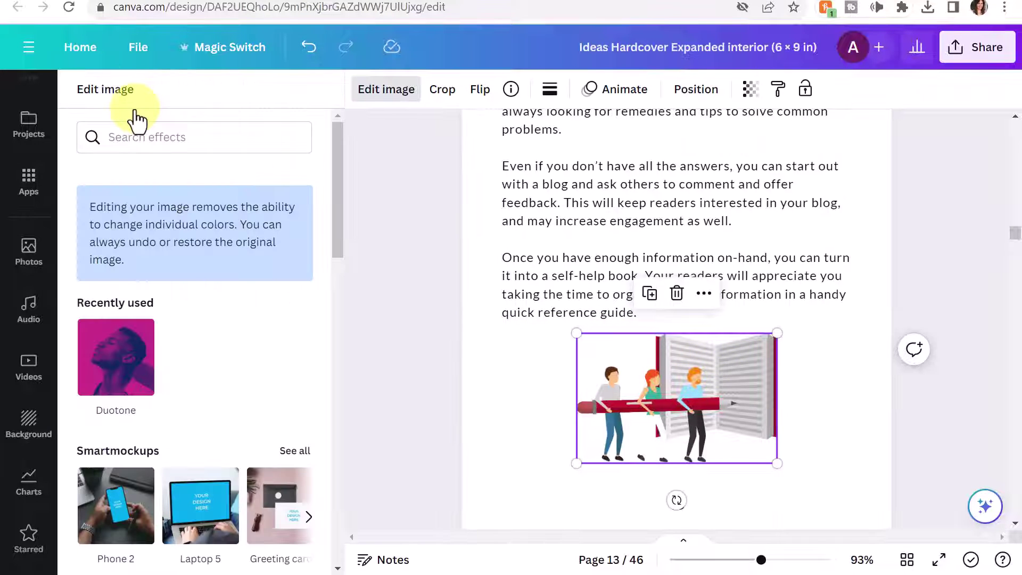
{"action": "left_click_drag", "start_coordinate": [338, 137], "coordinate": [419, 273]}
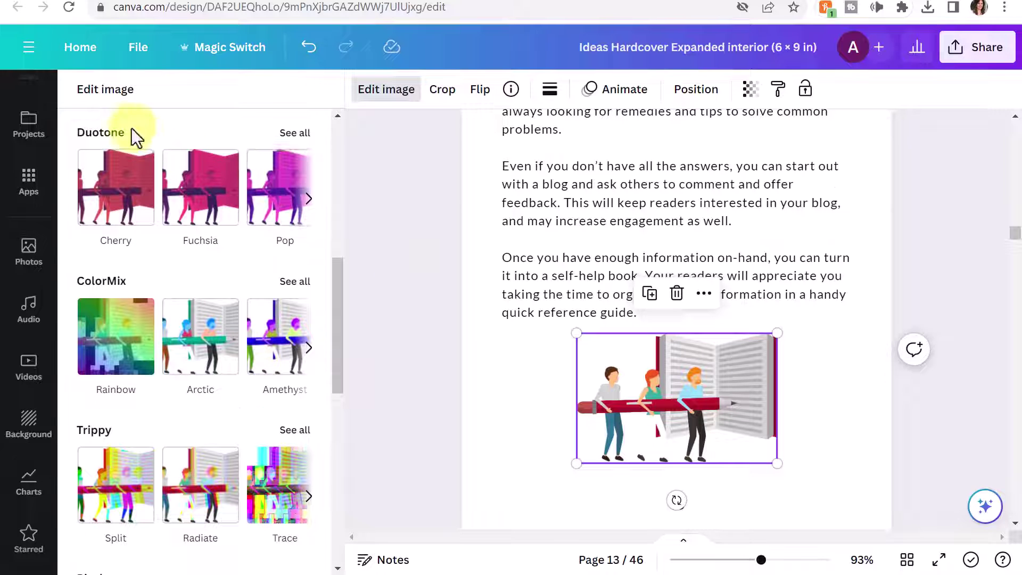
{"action": "left_click_drag", "start_coordinate": [337, 264], "coordinate": [368, 395]}
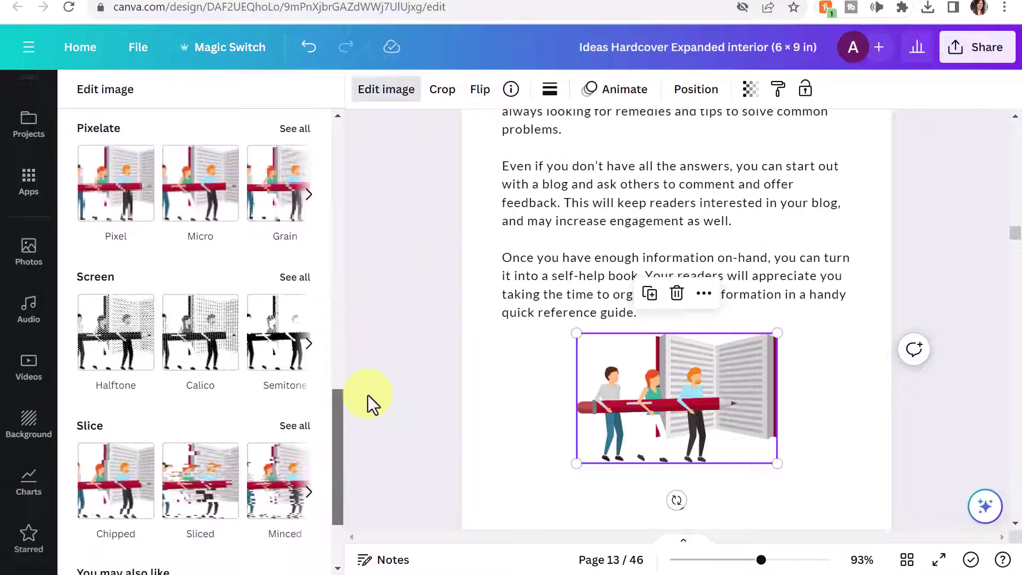
{"action": "scroll", "coordinate": [199, 229], "scroll_direction": "down", "scroll_amount": 3}
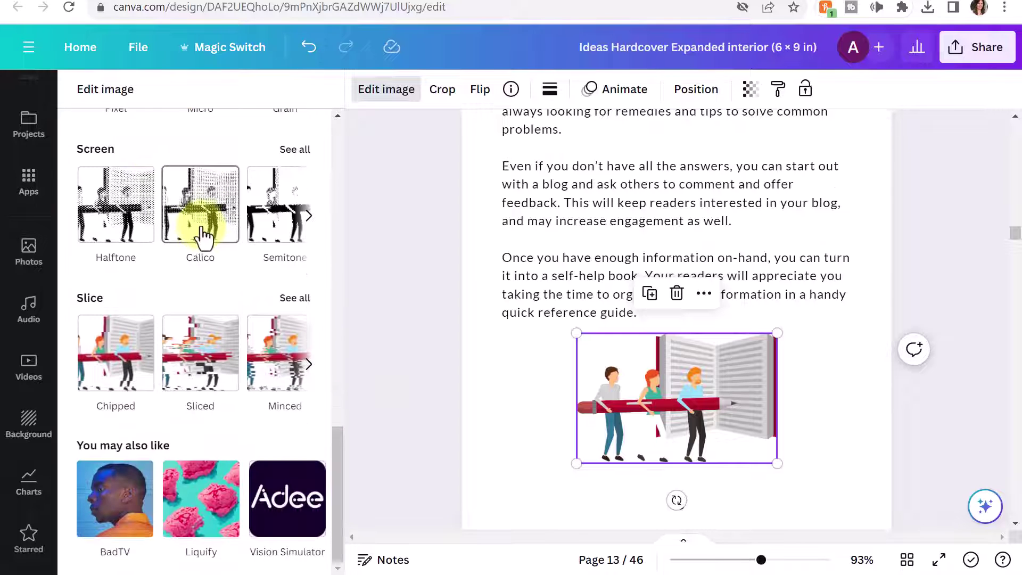
{"action": "scroll", "coordinate": [258, 254], "scroll_direction": "up", "scroll_amount": 5}
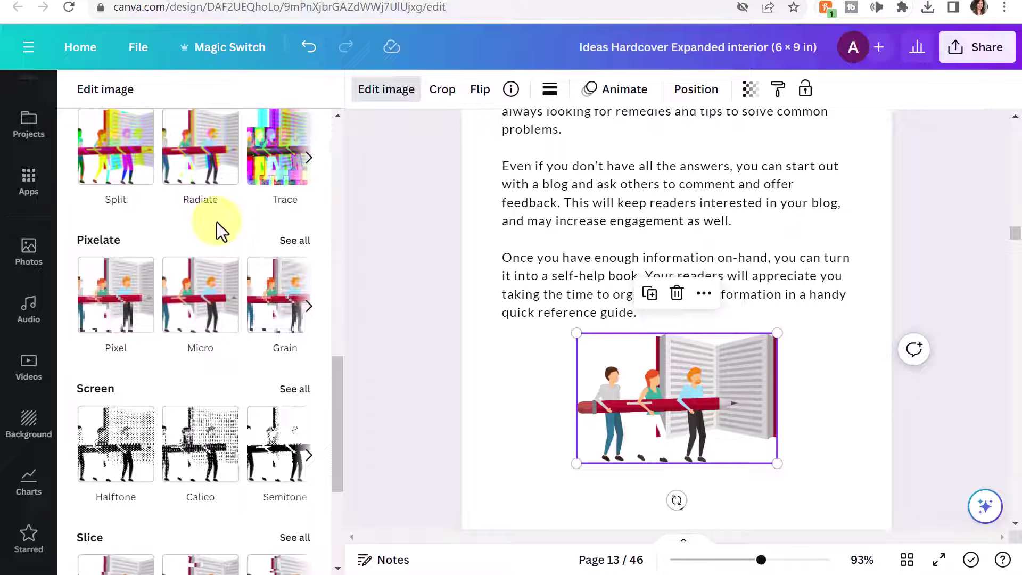
{"action": "scroll", "coordinate": [216, 222], "scroll_direction": "up", "scroll_amount": 3}
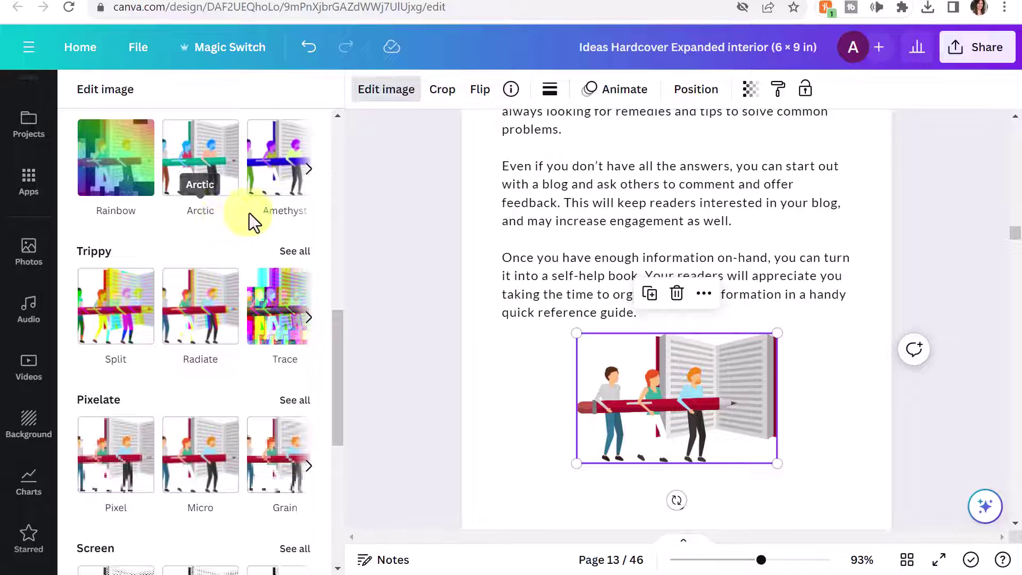
{"action": "scroll", "coordinate": [239, 212], "scroll_direction": "up", "scroll_amount": 5}
{"action": "scroll", "coordinate": [237, 205], "scroll_direction": "down", "scroll_amount": 1}
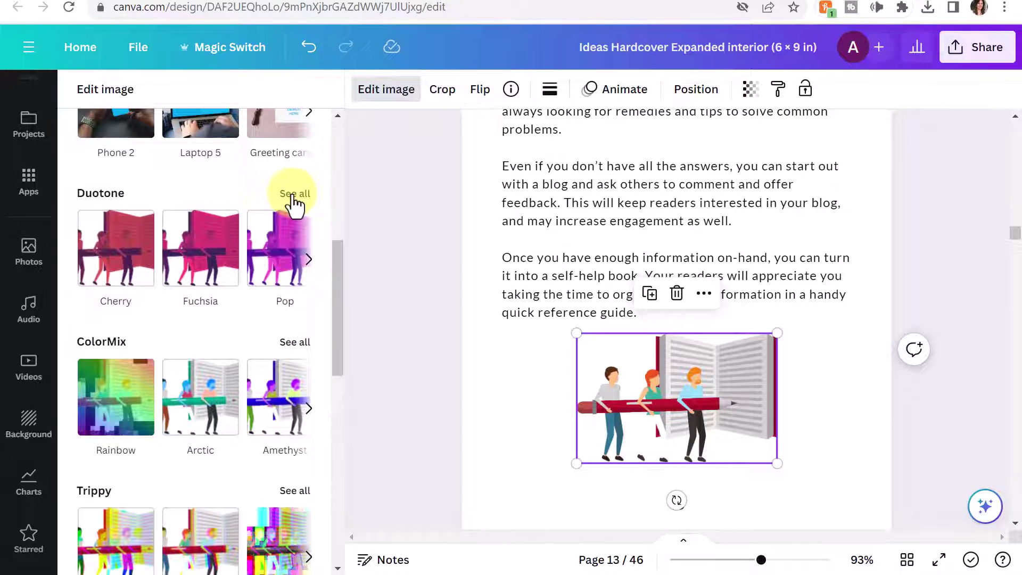
{"action": "left_click", "coordinate": [292, 195]}
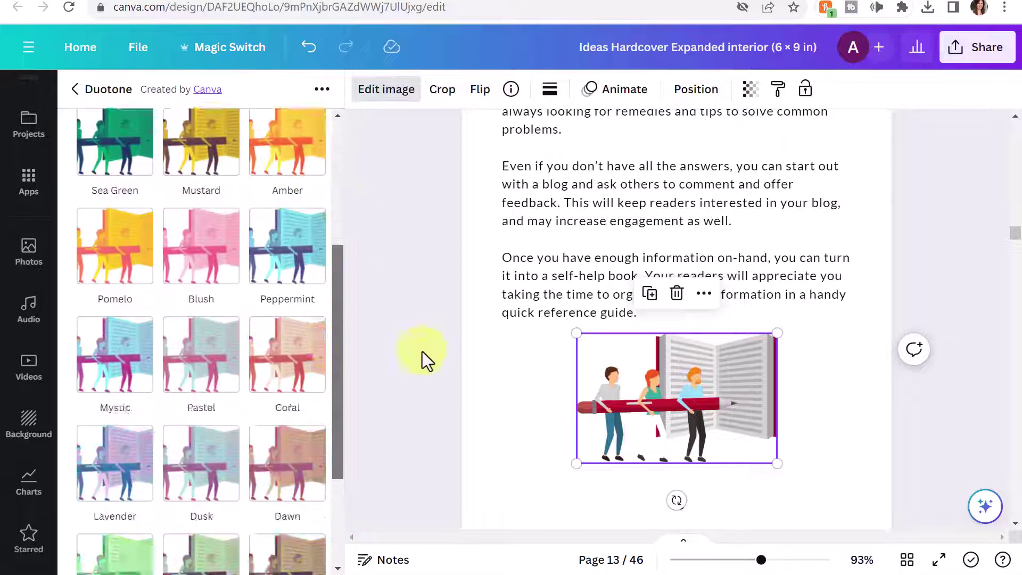
{"action": "left_click", "coordinate": [202, 515]}
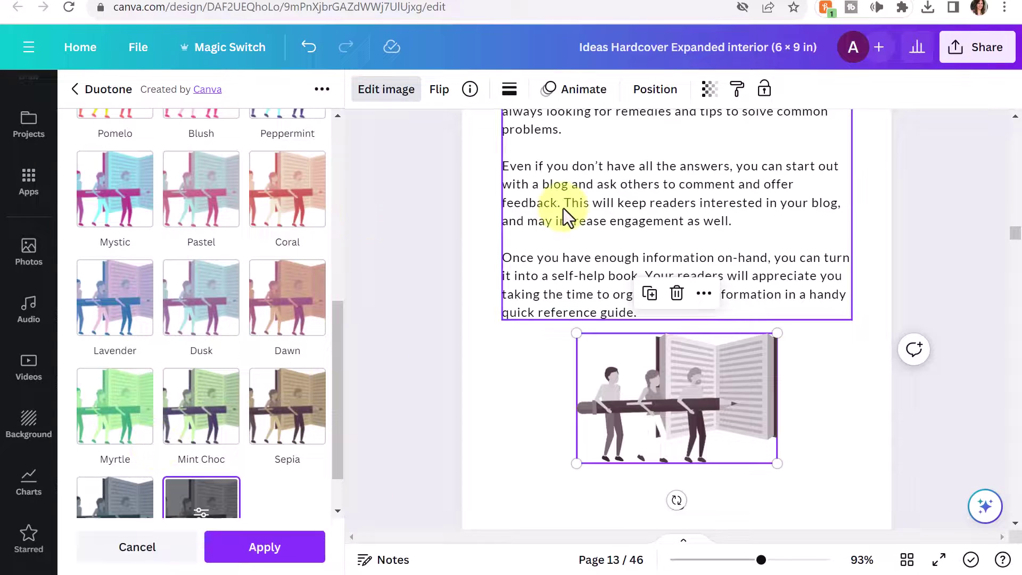
Step: Scroll down to the page 15 illustration
{"action": "scroll", "coordinate": [575, 218], "scroll_direction": "down", "scroll_amount": 5}
{"action": "scroll", "coordinate": [532, 207], "scroll_direction": "down", "scroll_amount": 15}
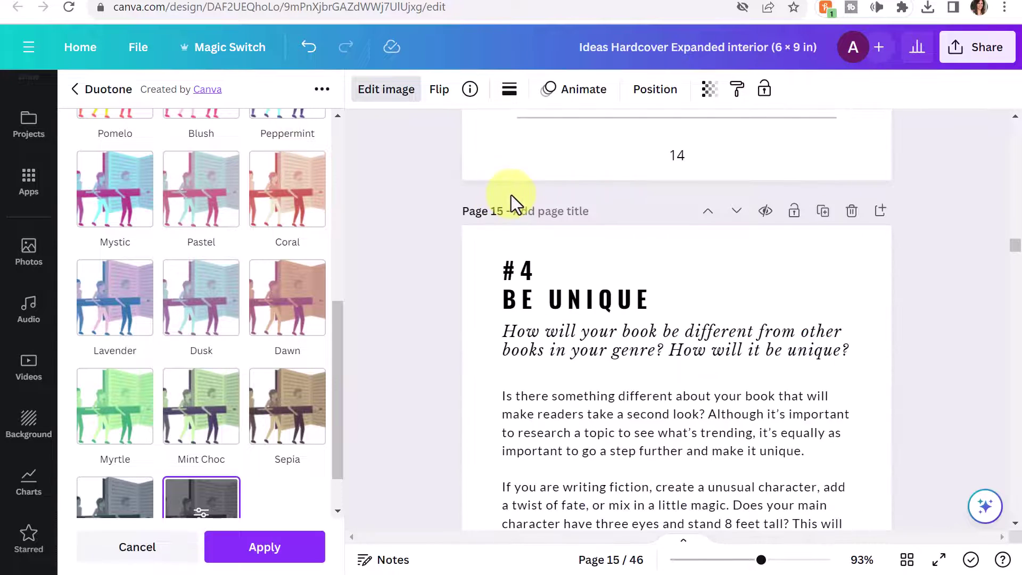
{"action": "scroll", "coordinate": [512, 197], "scroll_direction": "down", "scroll_amount": 2}
Step: Apply the Classic duotone to the page 15 book-pyramid illustration
{"action": "left_click", "coordinate": [685, 323]}
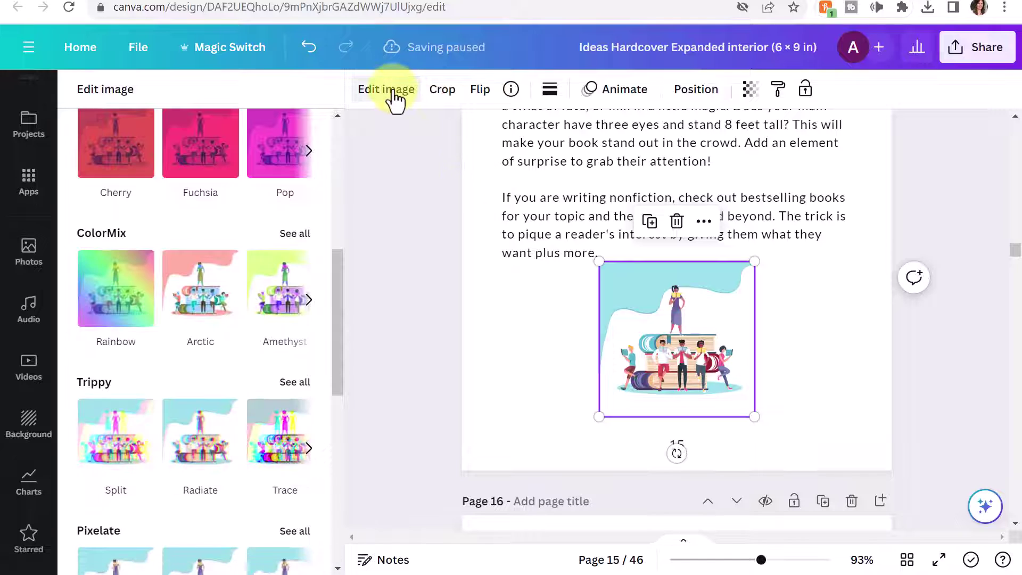
{"action": "left_click_drag", "start_coordinate": [333, 286], "coordinate": [352, 256]}
{"action": "left_click", "coordinate": [293, 183]}
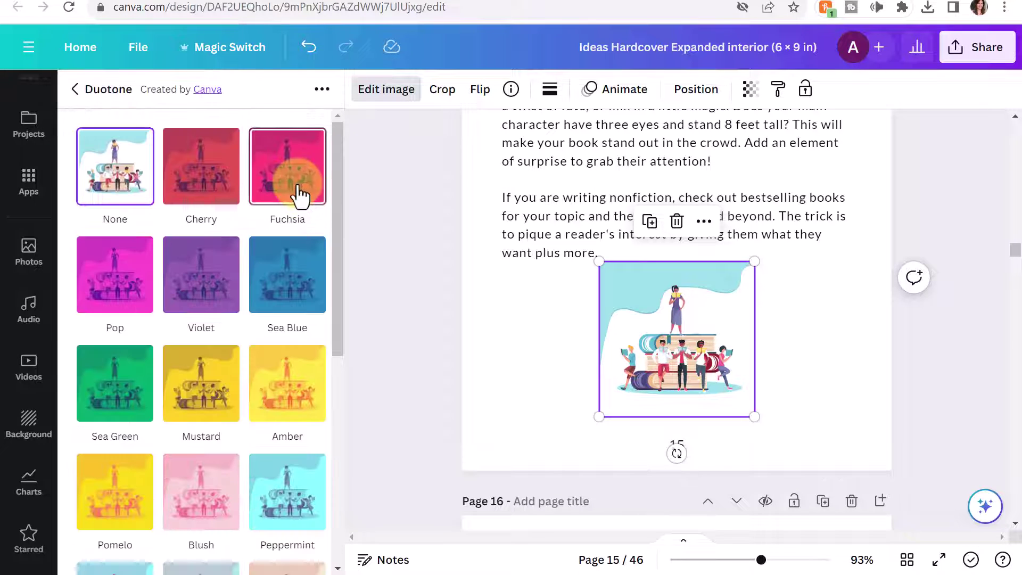
{"action": "left_click_drag", "start_coordinate": [344, 146], "coordinate": [369, 411]}
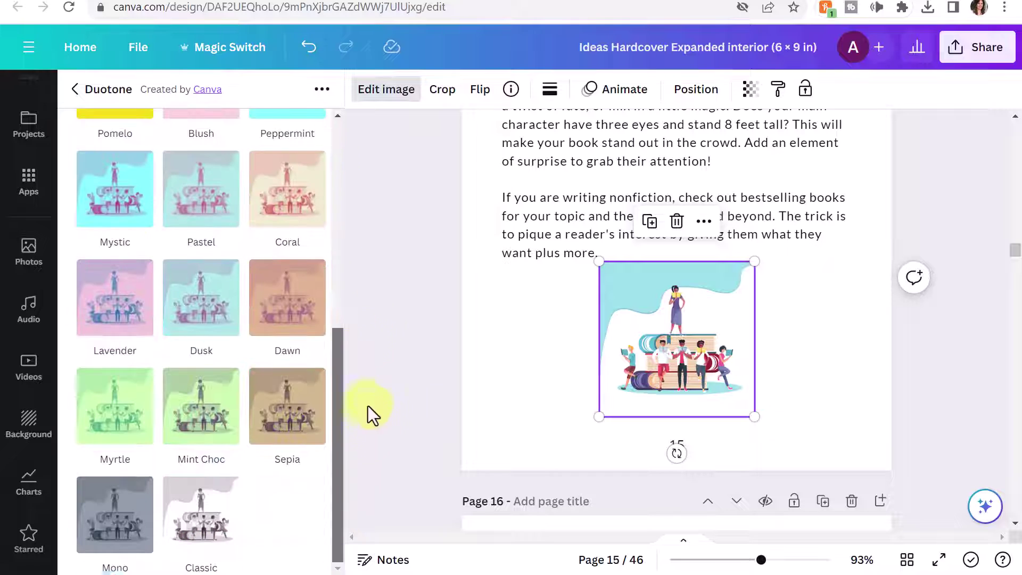
{"action": "left_click", "coordinate": [195, 519]}
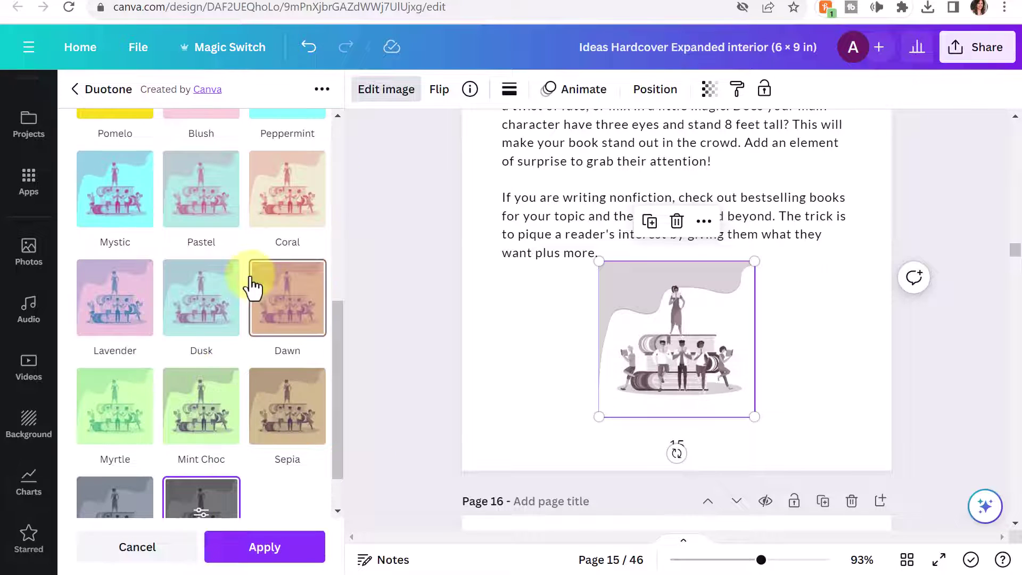
{"action": "left_click", "coordinate": [246, 554]}
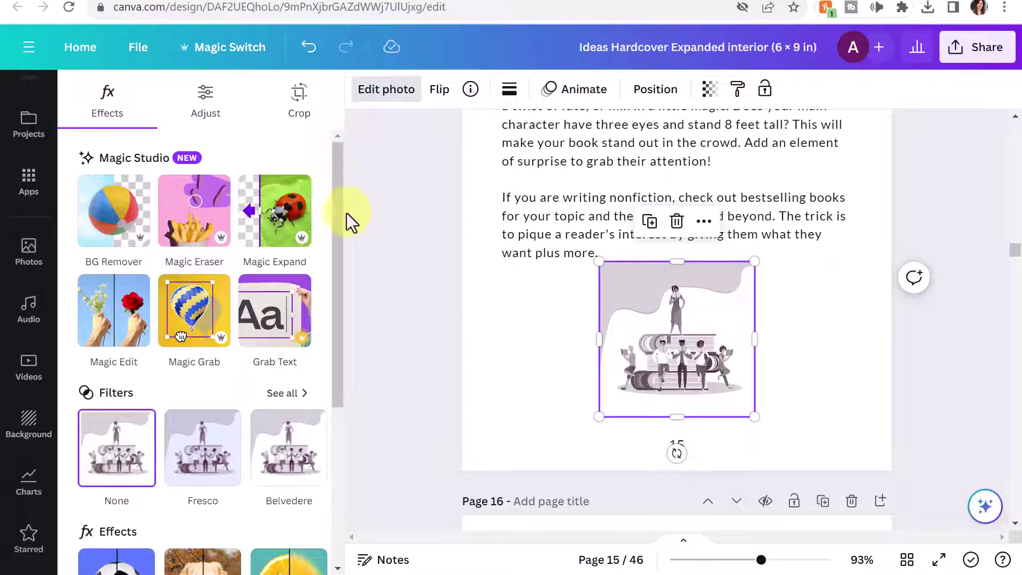
Step: Browse the full photo filter list, then scroll to page 46 with the book-cover mockups
{"action": "left_click_drag", "start_coordinate": [338, 179], "coordinate": [377, 264]}
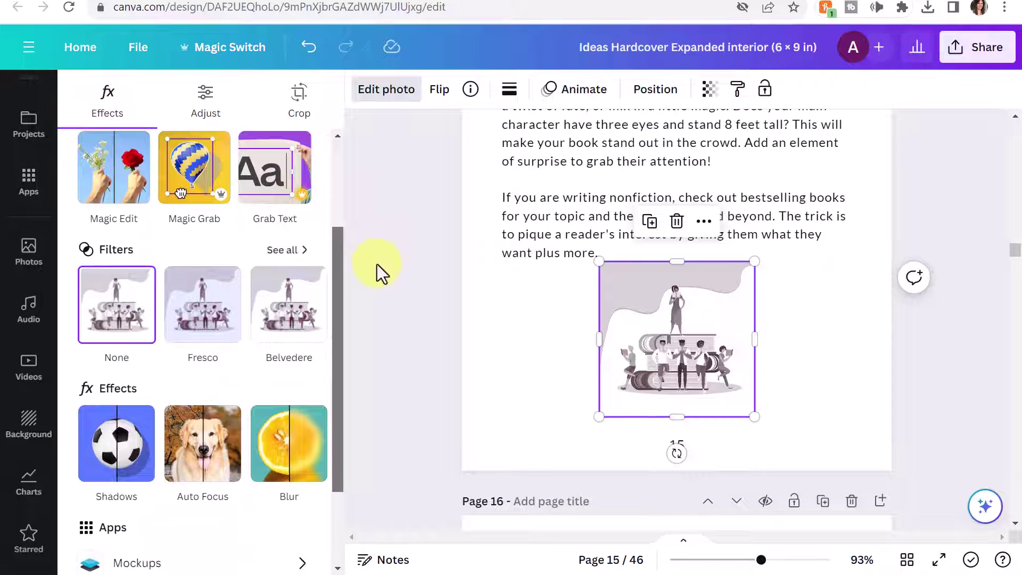
{"action": "left_click", "coordinate": [292, 254]}
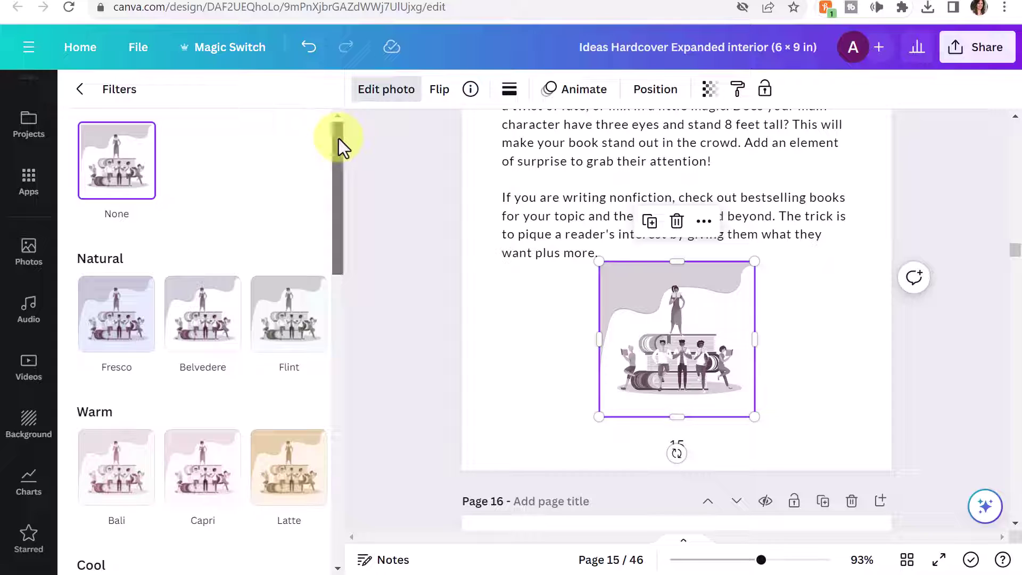
{"action": "left_click_drag", "start_coordinate": [338, 139], "coordinate": [355, 182]}
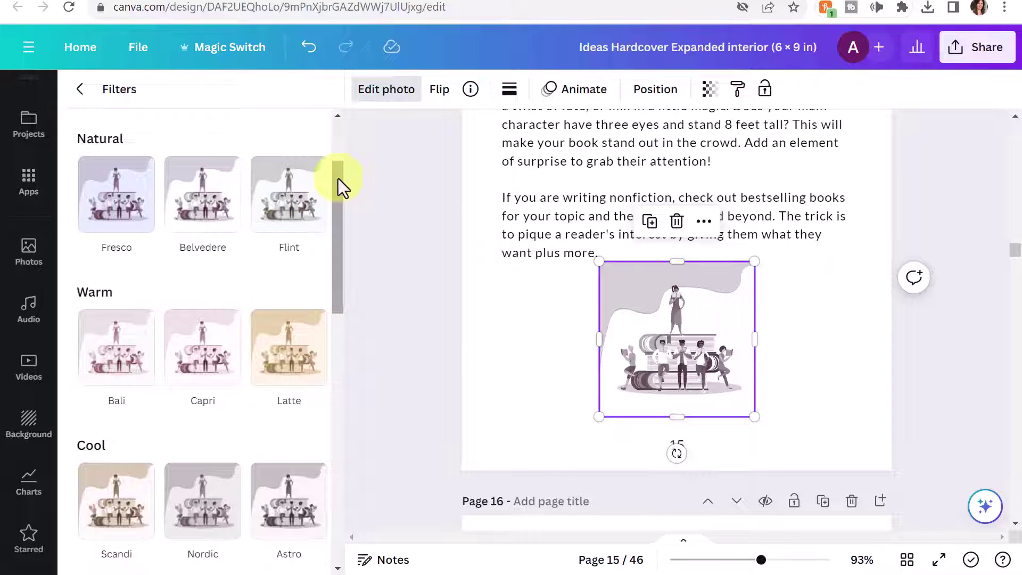
{"action": "left_click_drag", "start_coordinate": [339, 178], "coordinate": [367, 122]}
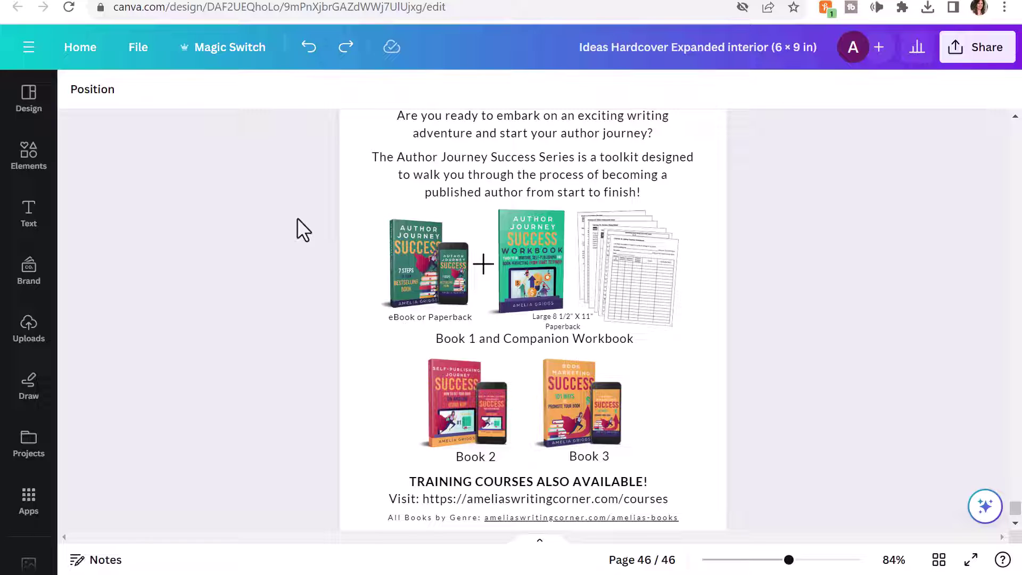
Step: Give the Book 1 eBook-and-paperback mockup the Mono Ink filter
{"action": "left_click", "coordinate": [428, 265]}
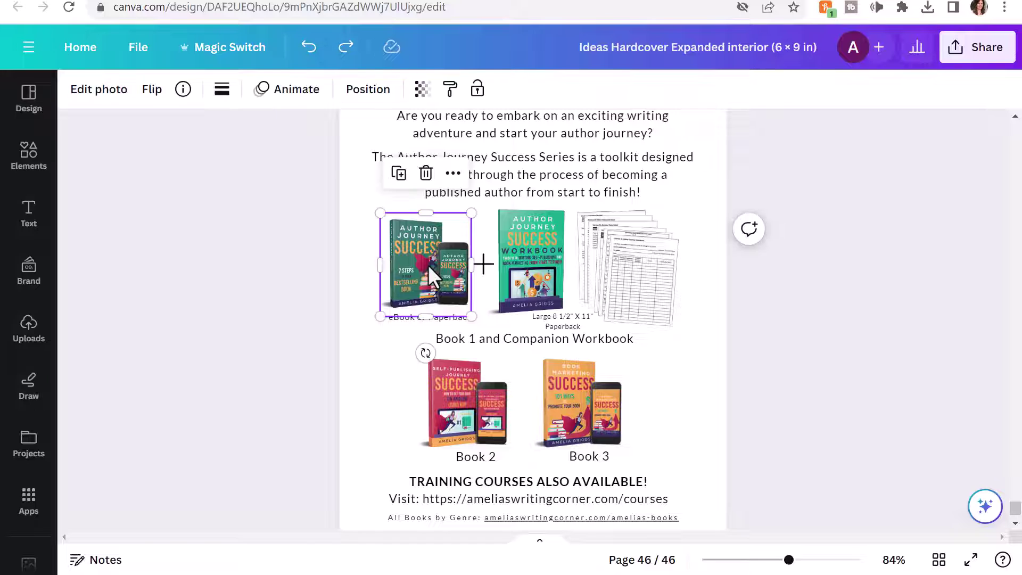
{"action": "left_click", "coordinate": [104, 91]}
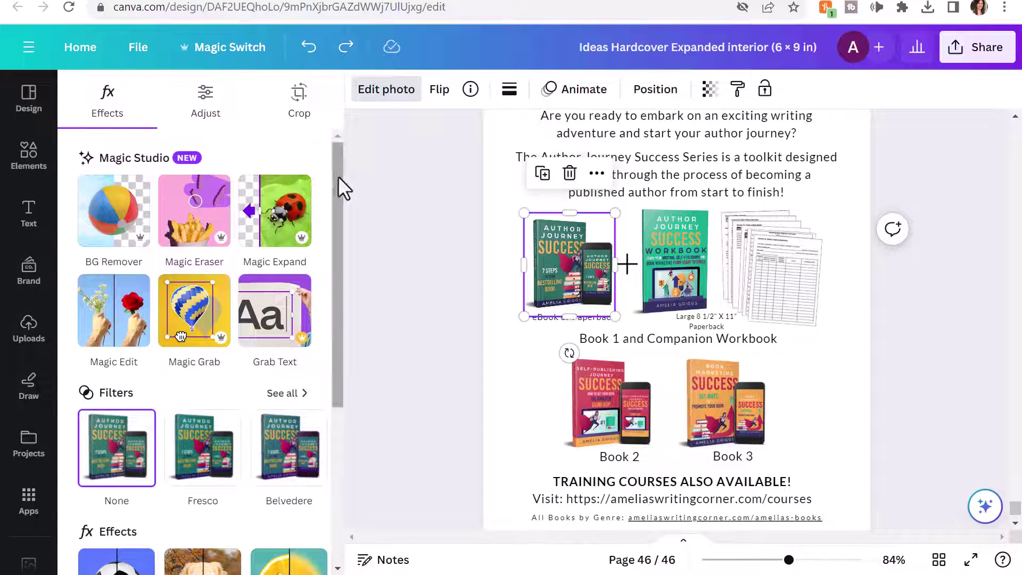
{"action": "left_click_drag", "start_coordinate": [337, 178], "coordinate": [344, 219]}
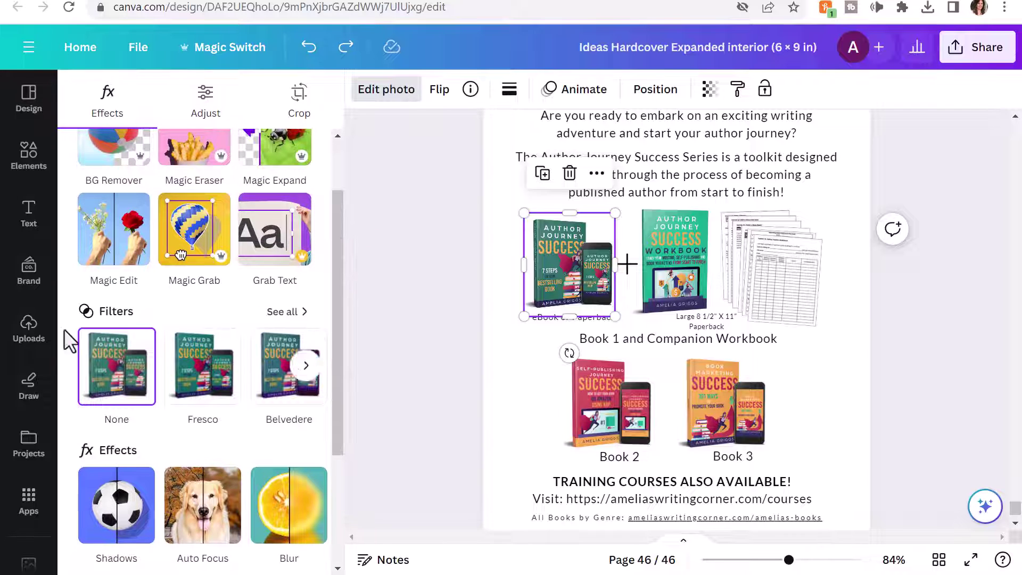
{"action": "left_click", "coordinate": [285, 314]}
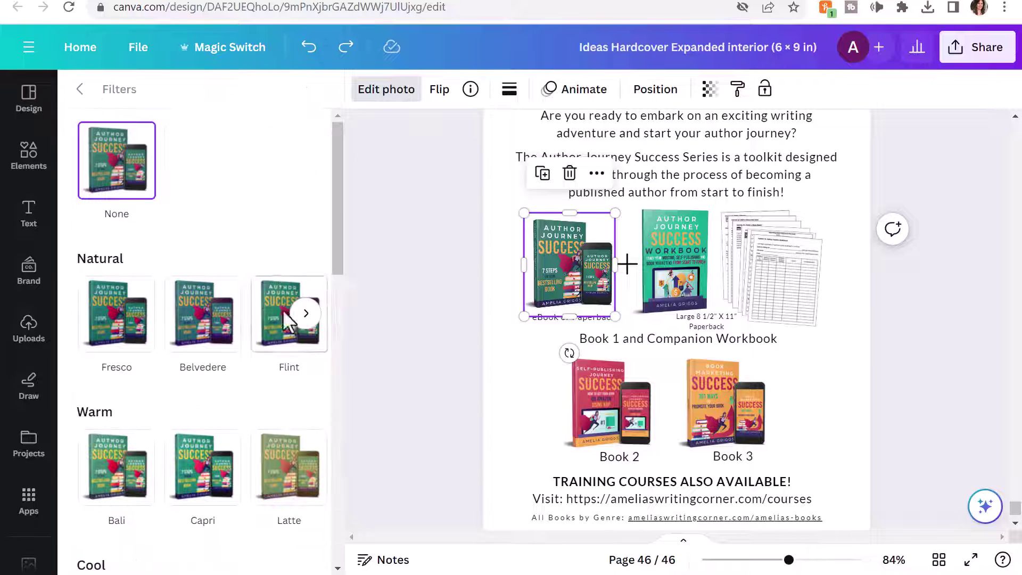
{"action": "left_click_drag", "start_coordinate": [340, 132], "coordinate": [406, 423]}
{"action": "left_click", "coordinate": [127, 328]}
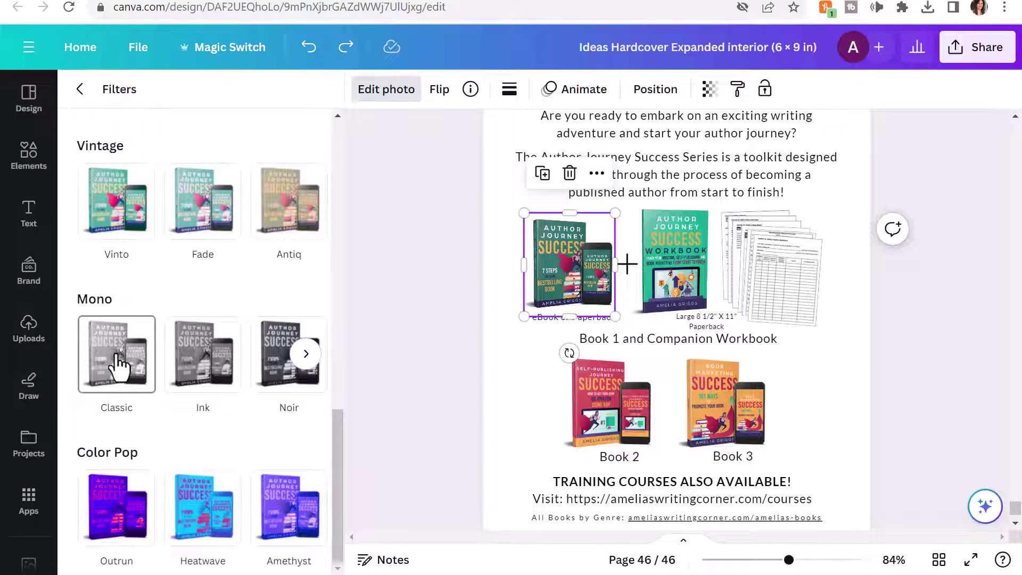
{"action": "left_click", "coordinate": [119, 368]}
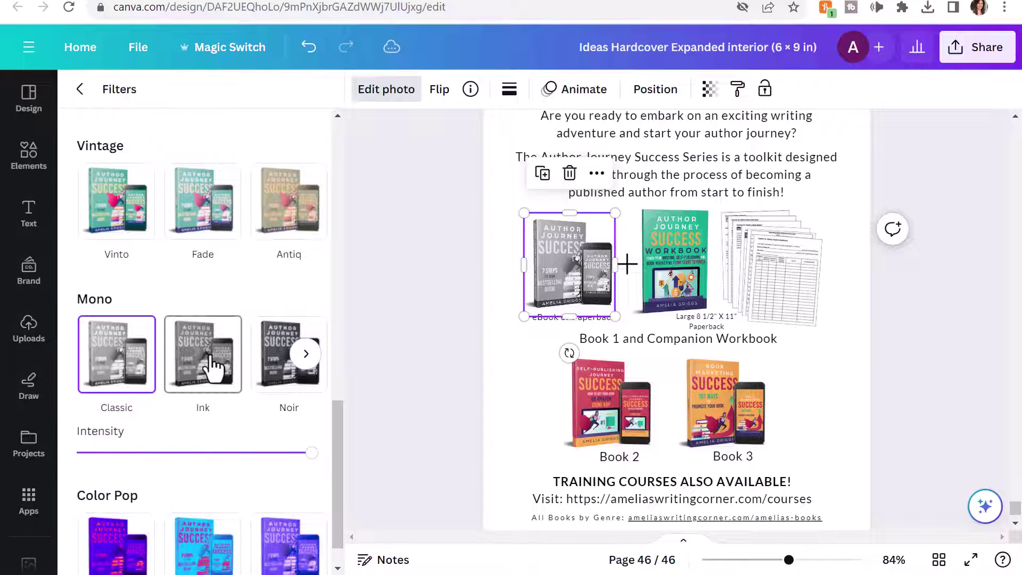
{"action": "left_click", "coordinate": [200, 361]}
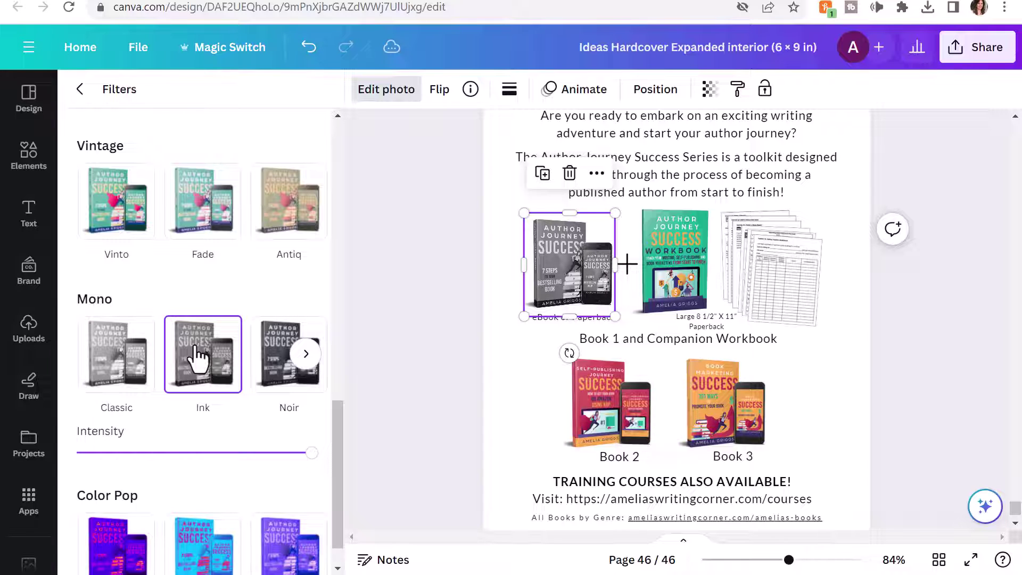
{"action": "left_click", "coordinate": [669, 237]}
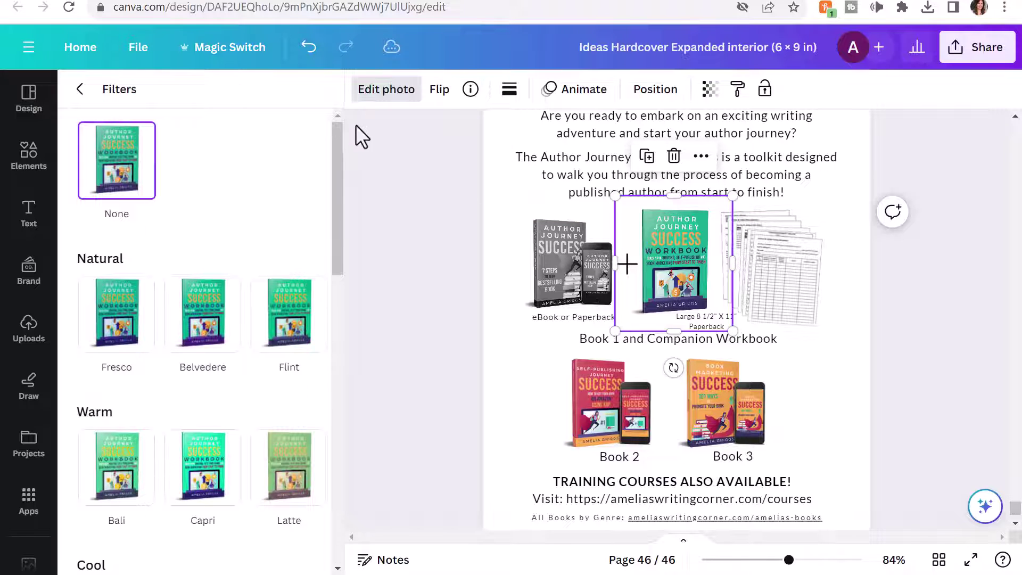
Step: Apply the Mono Ink filter to the companion workbook mockup
{"action": "left_click_drag", "start_coordinate": [339, 140], "coordinate": [395, 454]}
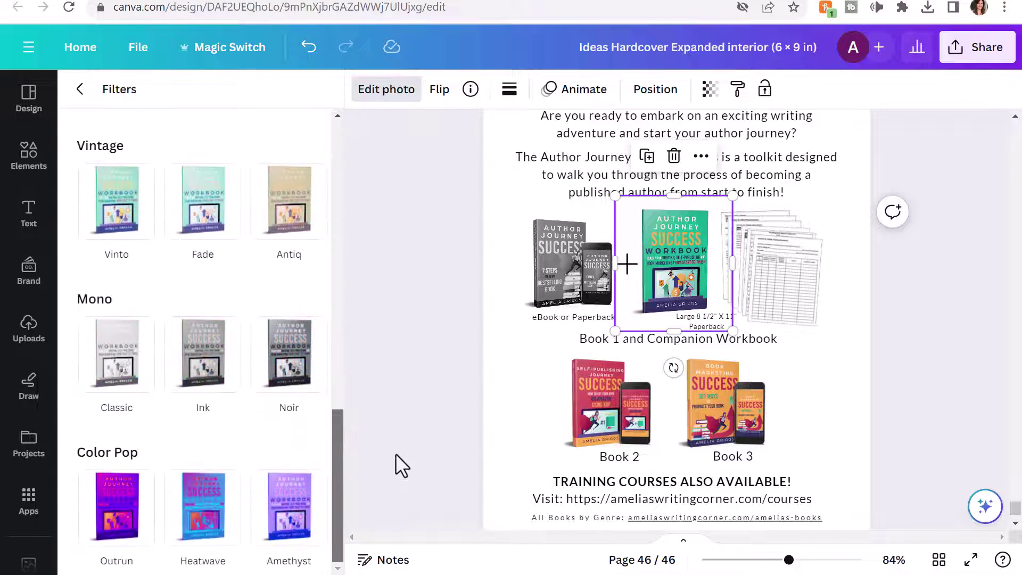
{"action": "left_click", "coordinate": [142, 364]}
{"action": "left_click", "coordinate": [212, 341]}
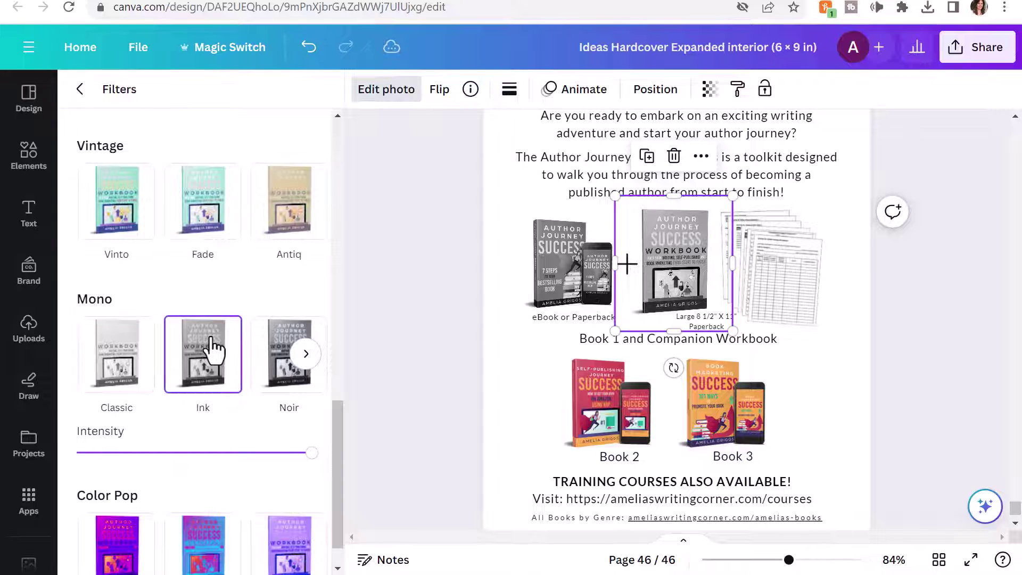
Step: Select the Book 2 and Book 3 mockups together, then clear the selection
{"action": "left_click", "coordinate": [593, 396]}
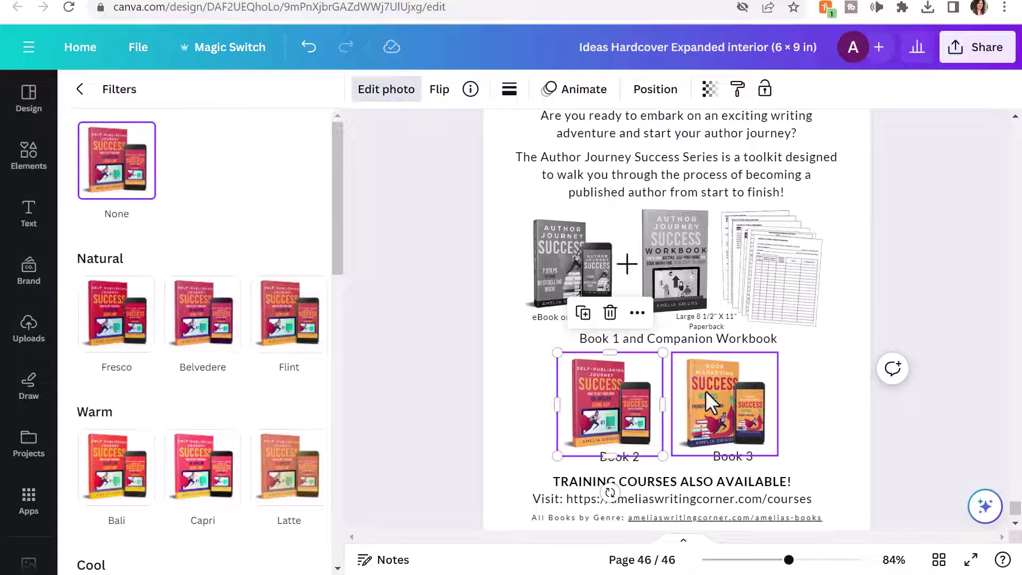
{"action": "left_click", "coordinate": [706, 393], "text": "shift"}
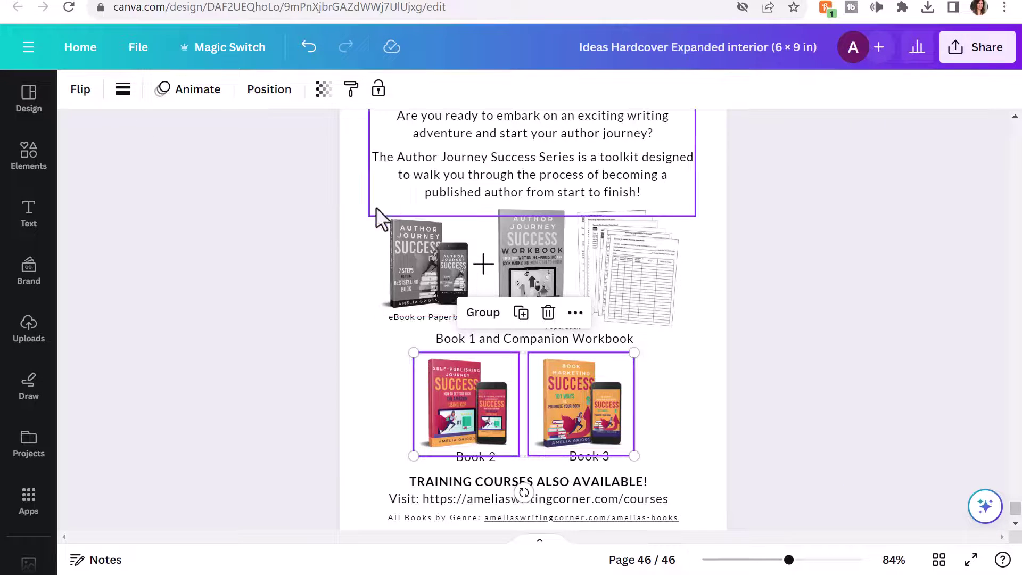
{"action": "left_click", "coordinate": [368, 352]}
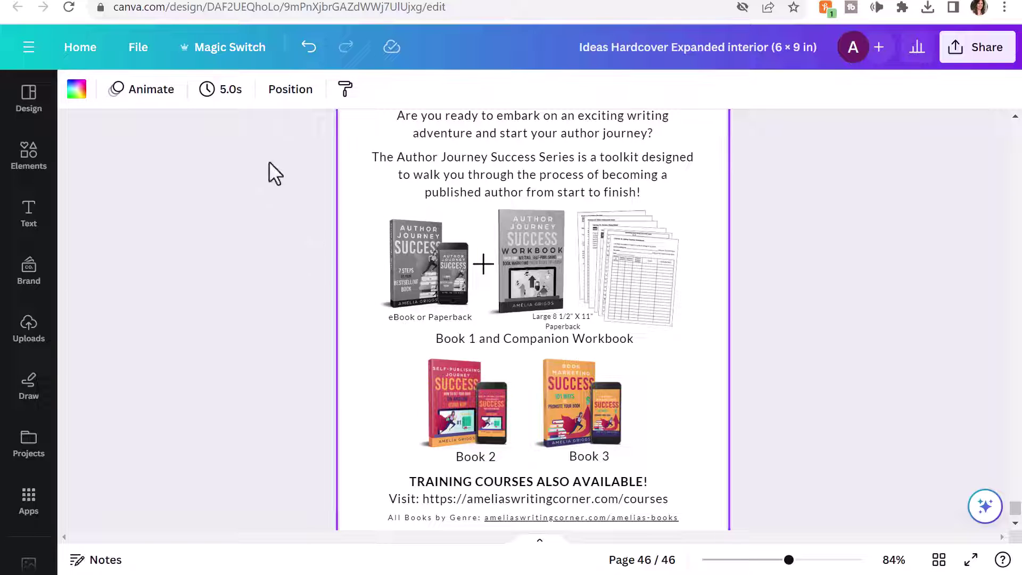
Step: Compare the Ink, Noir and Film mono filters on Book 2, settling on Ink
{"action": "left_click", "coordinate": [447, 381]}
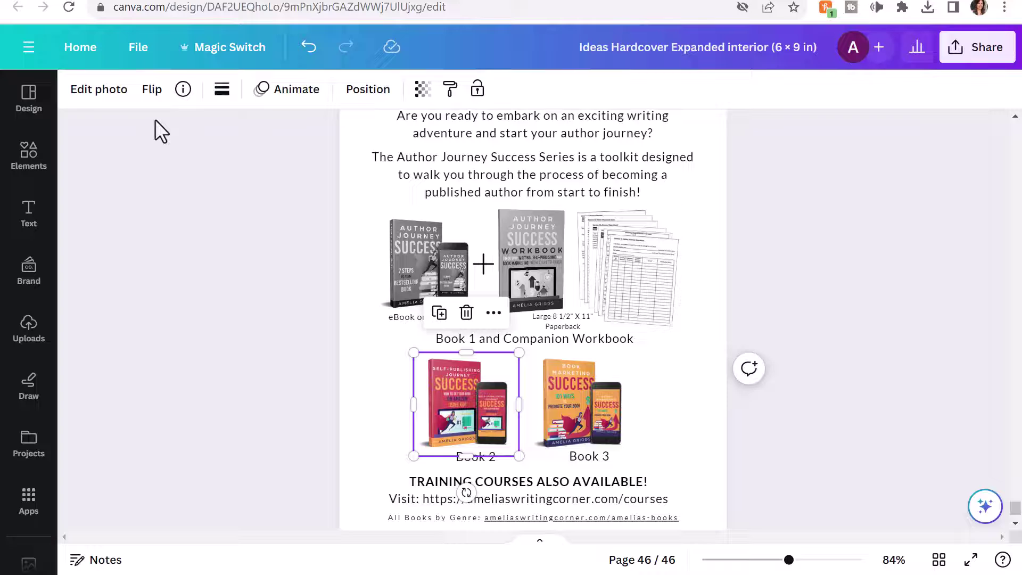
{"action": "left_click", "coordinate": [101, 89]}
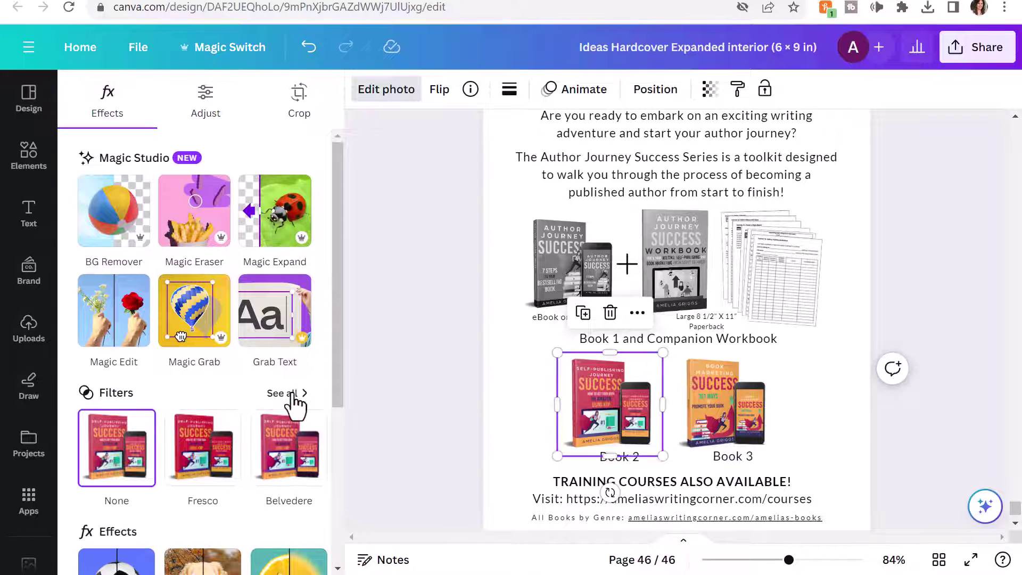
{"action": "left_click_drag", "start_coordinate": [336, 144], "coordinate": [337, 441]}
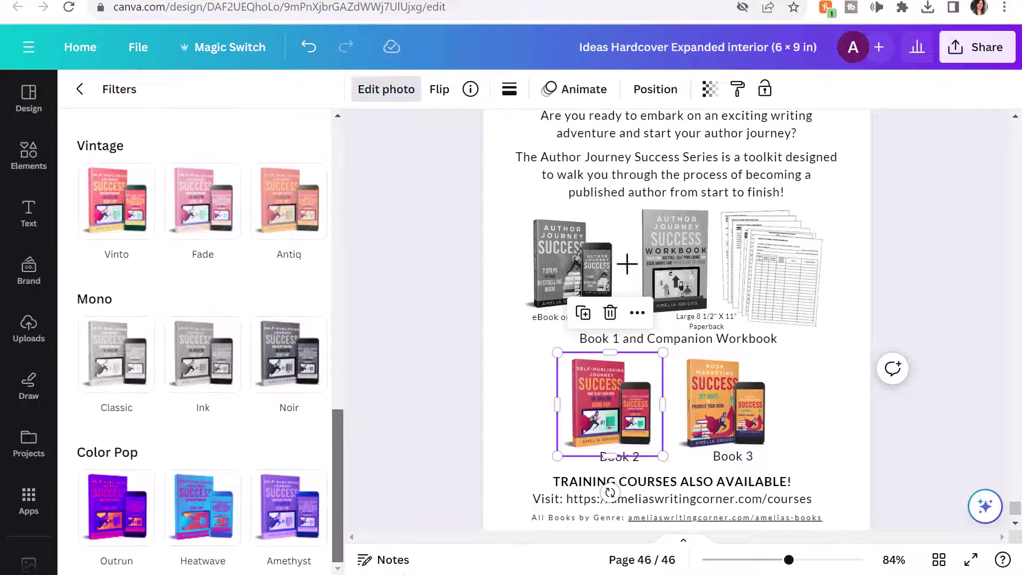
{"action": "left_click", "coordinate": [214, 362]}
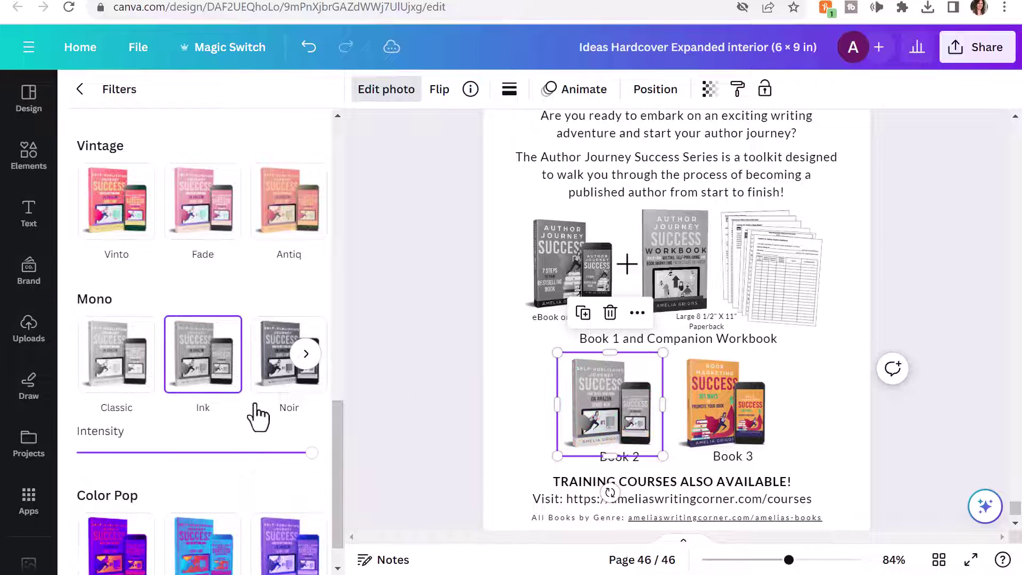
{"action": "left_click", "coordinate": [296, 353]}
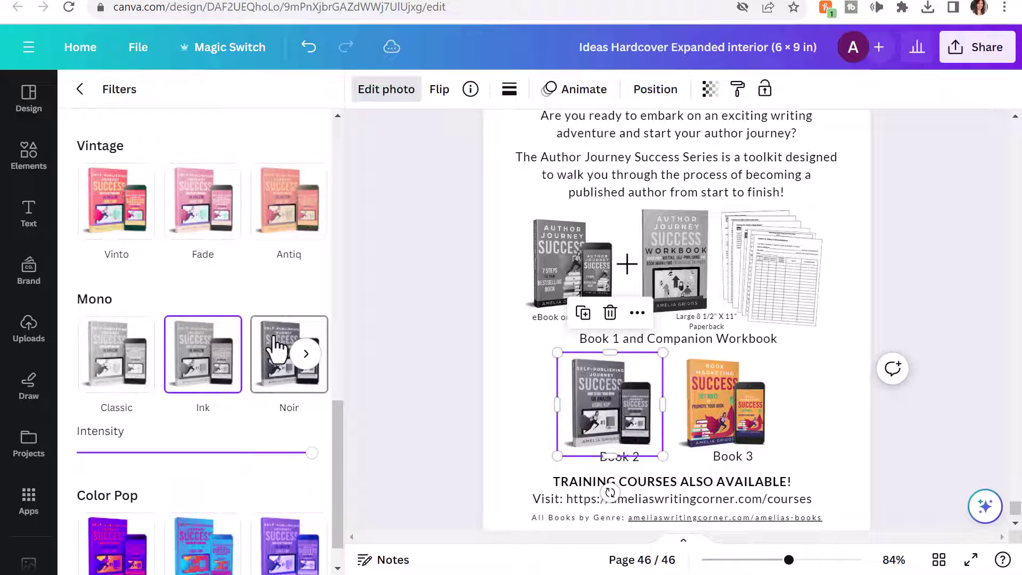
{"action": "left_click", "coordinate": [308, 354]}
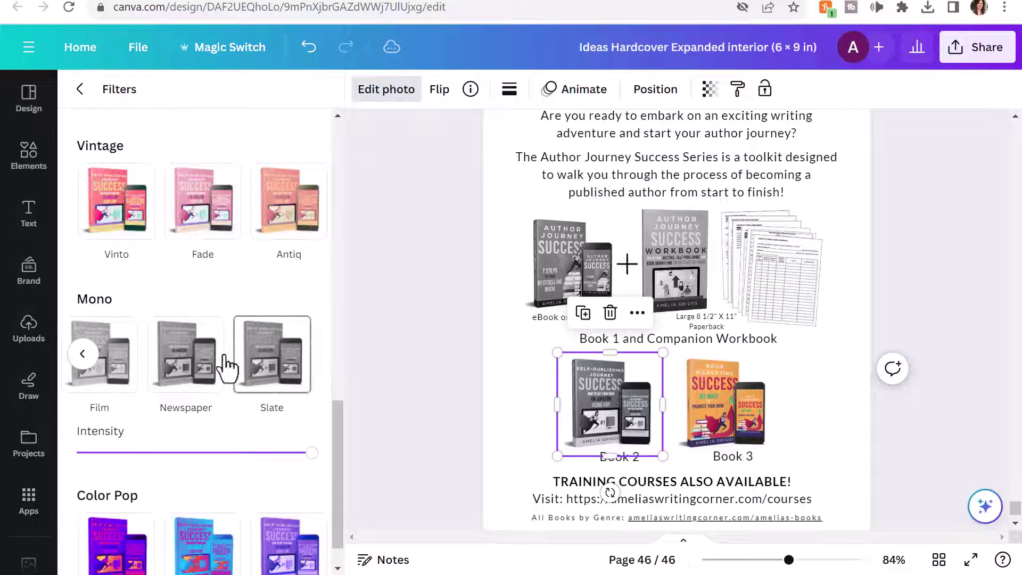
{"action": "left_click", "coordinate": [118, 357]}
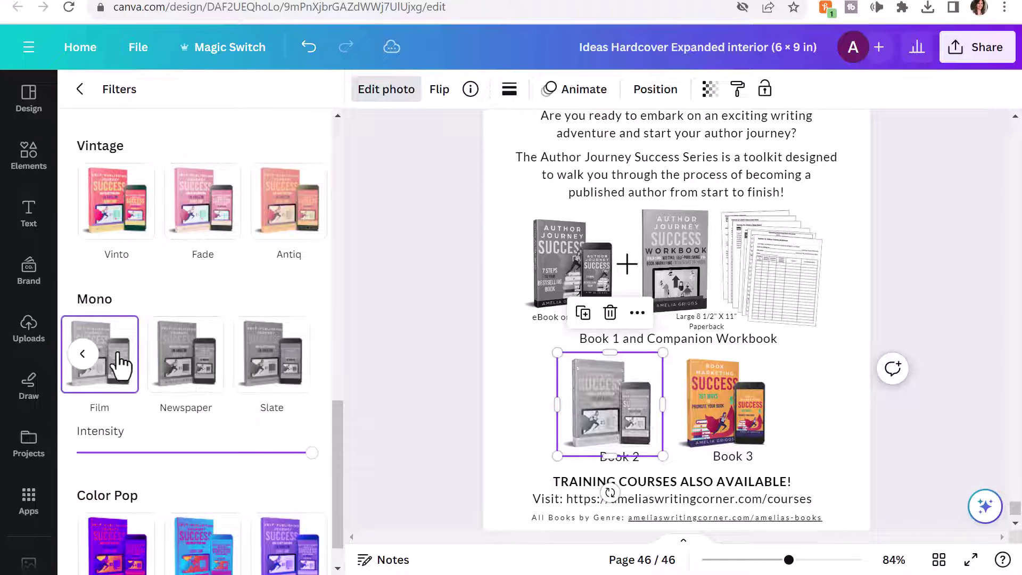
{"action": "scroll", "coordinate": [118, 362], "scroll_direction": "left", "scroll_amount": 3}
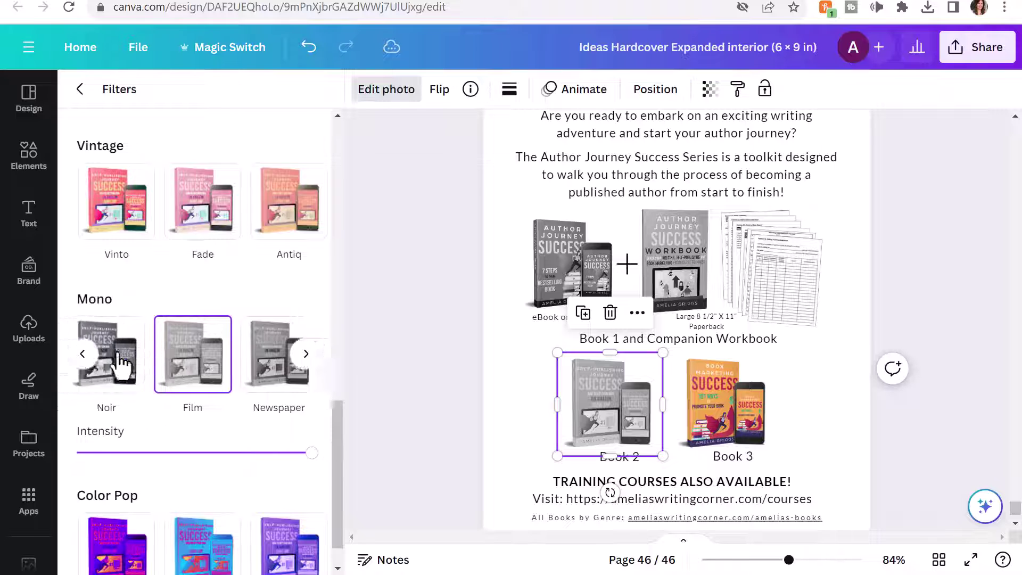
{"action": "scroll", "coordinate": [120, 364], "scroll_direction": "left", "scroll_amount": 2}
{"action": "left_click", "coordinate": [171, 368]}
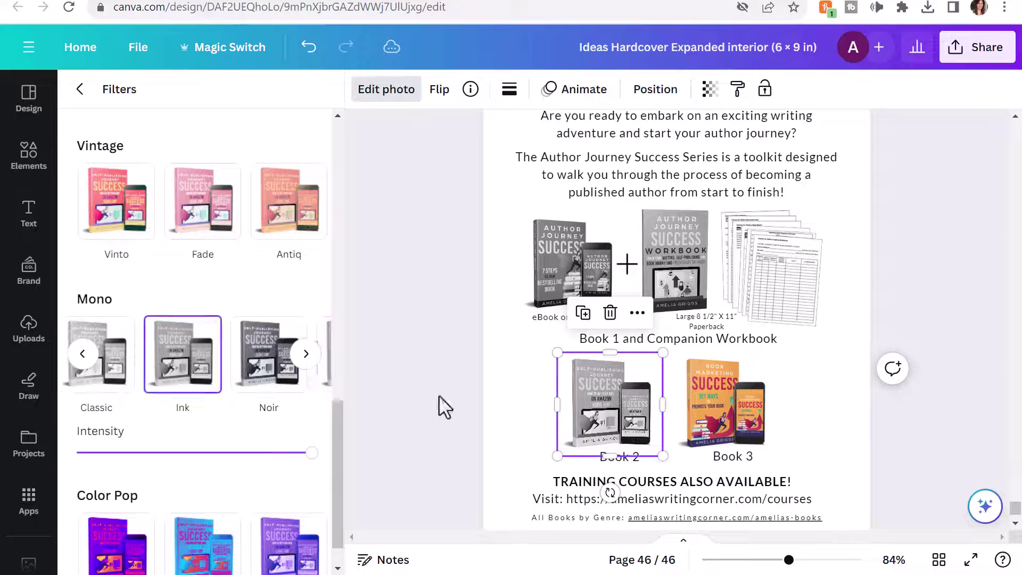
{"action": "left_click", "coordinate": [727, 390]}
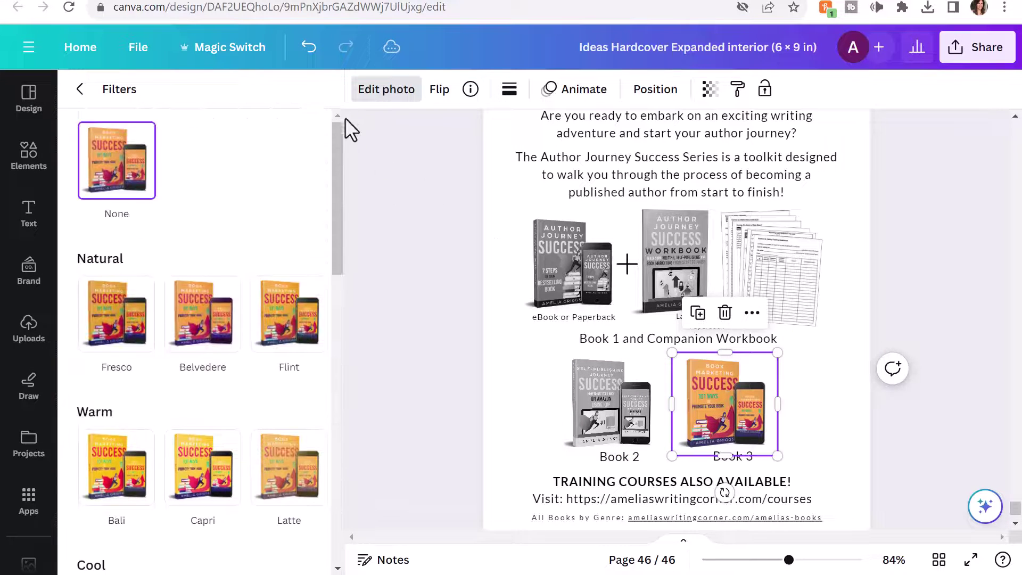
Step: Compare Ink and Noir on the Book 3 mockup, keep Noir, and deselect it
{"action": "left_click_drag", "start_coordinate": [340, 160], "coordinate": [377, 468]}
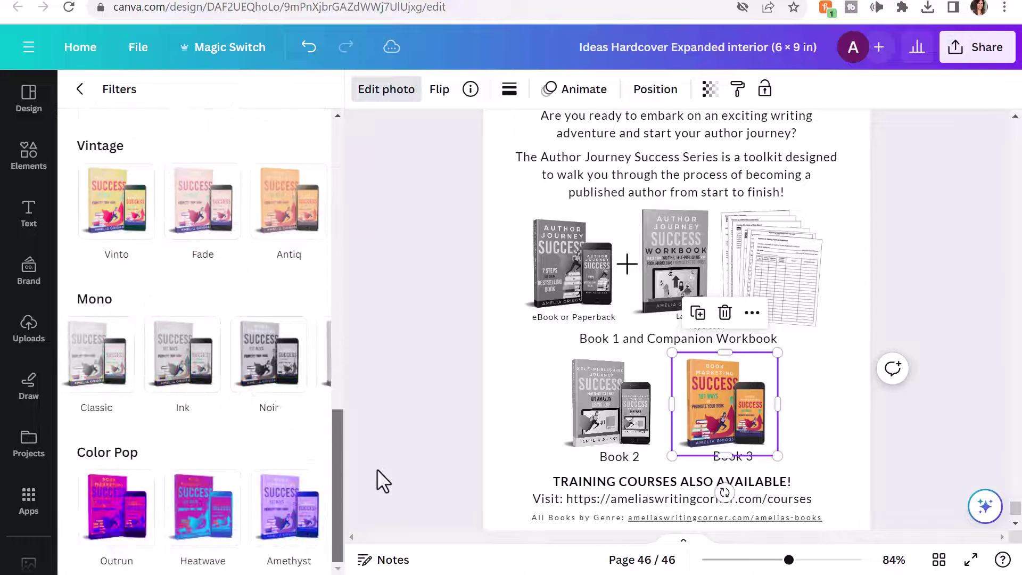
{"action": "left_click", "coordinate": [187, 358]}
{"action": "left_click", "coordinate": [273, 359]}
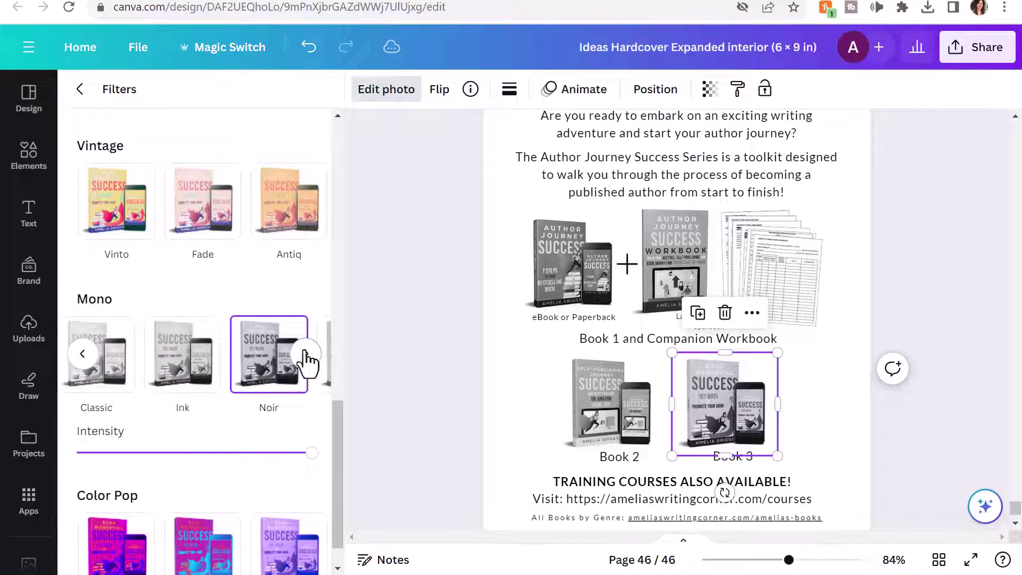
{"action": "left_click", "coordinate": [306, 354]}
{"action": "left_click", "coordinate": [83, 355]}
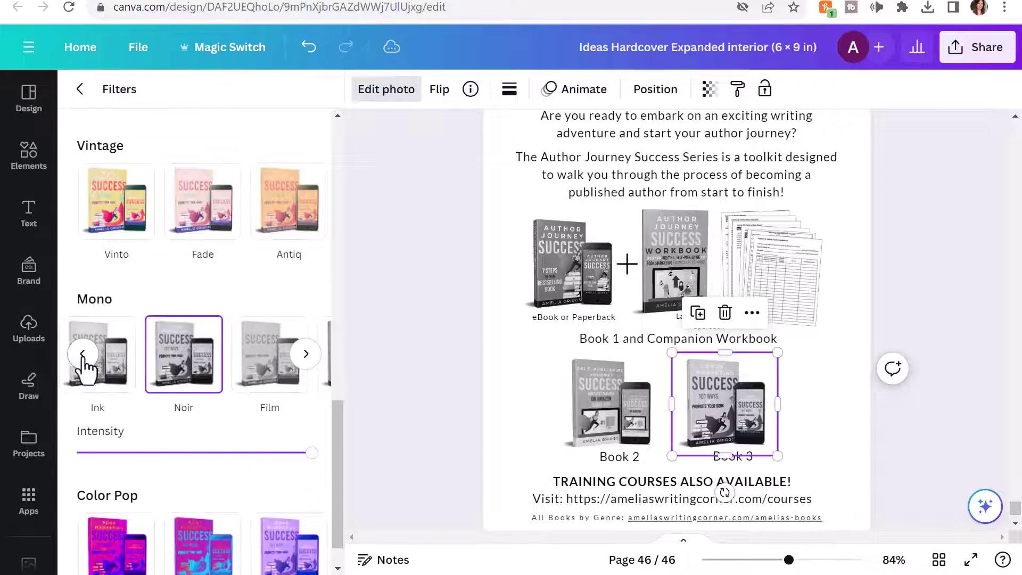
{"action": "left_click", "coordinate": [115, 365]}
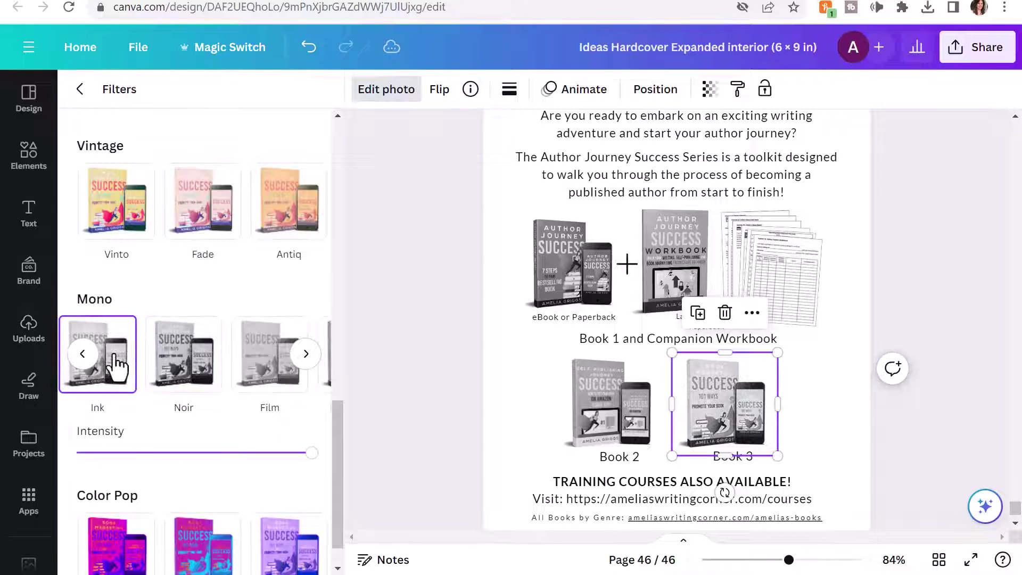
{"action": "left_click", "coordinate": [198, 367]}
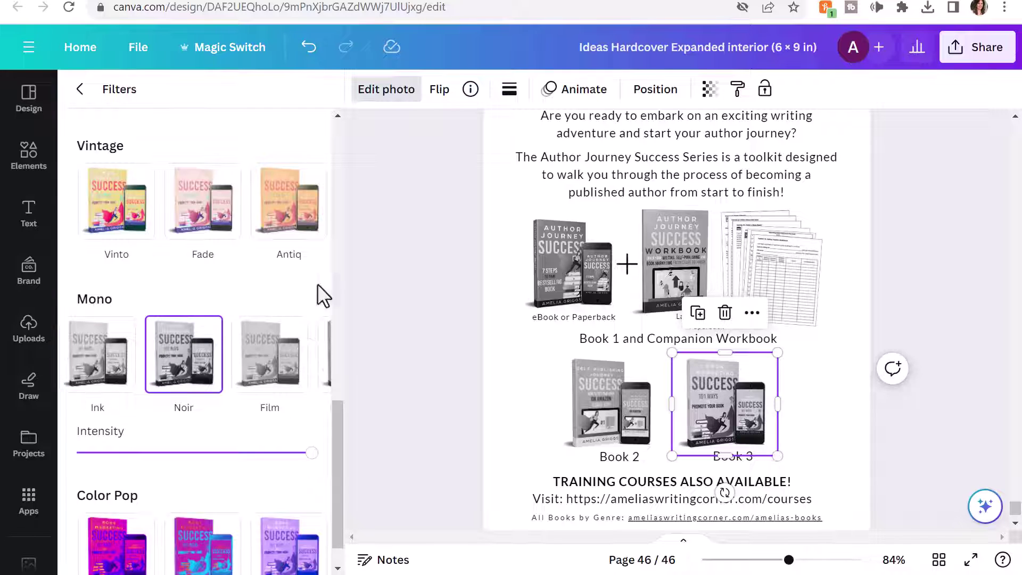
{"action": "left_click", "coordinate": [359, 218]}
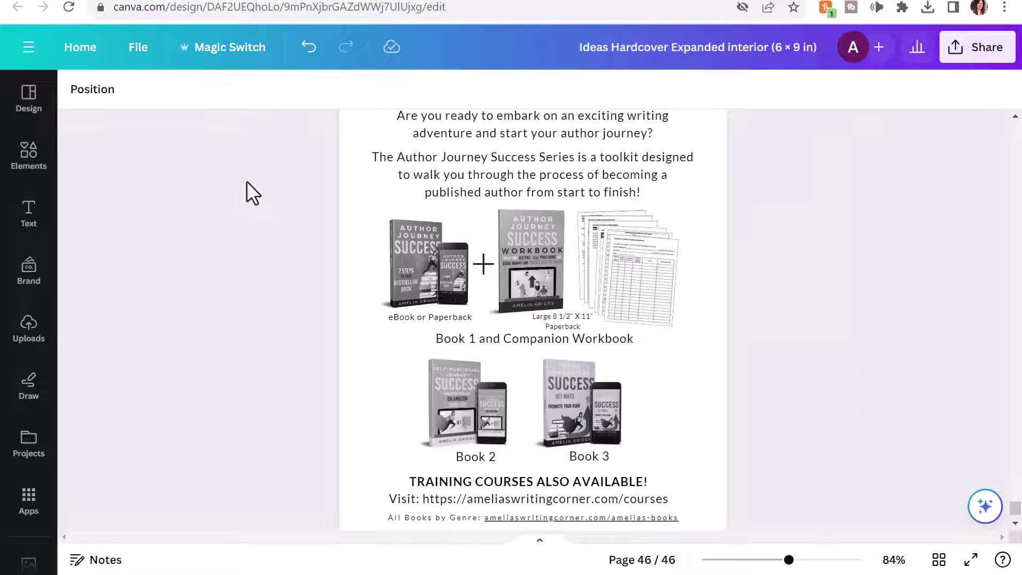